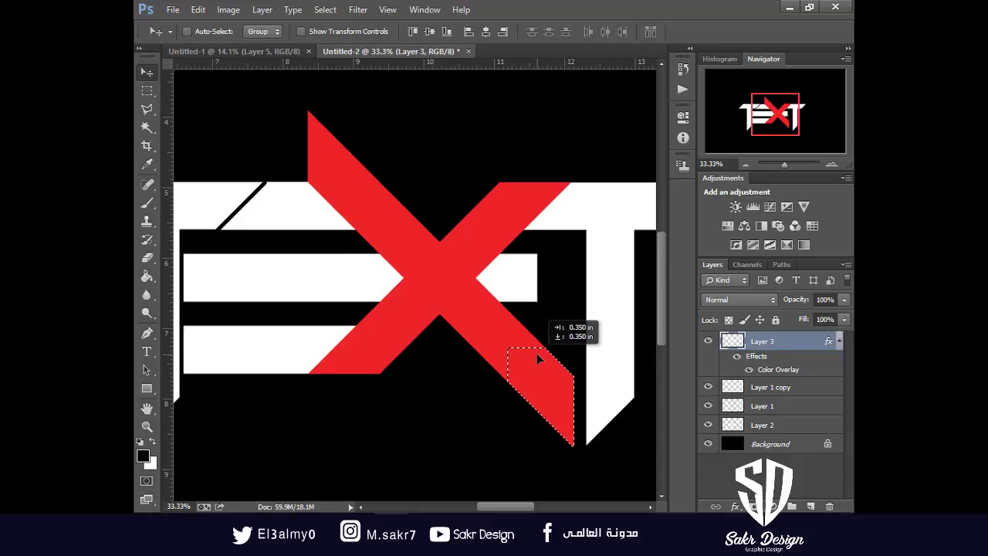
Clear the selection and shift the right T, on Layer 1 copy, left until its stem meets the red X's leg.
{"action": "right_click", "coordinate": [622, 384]}
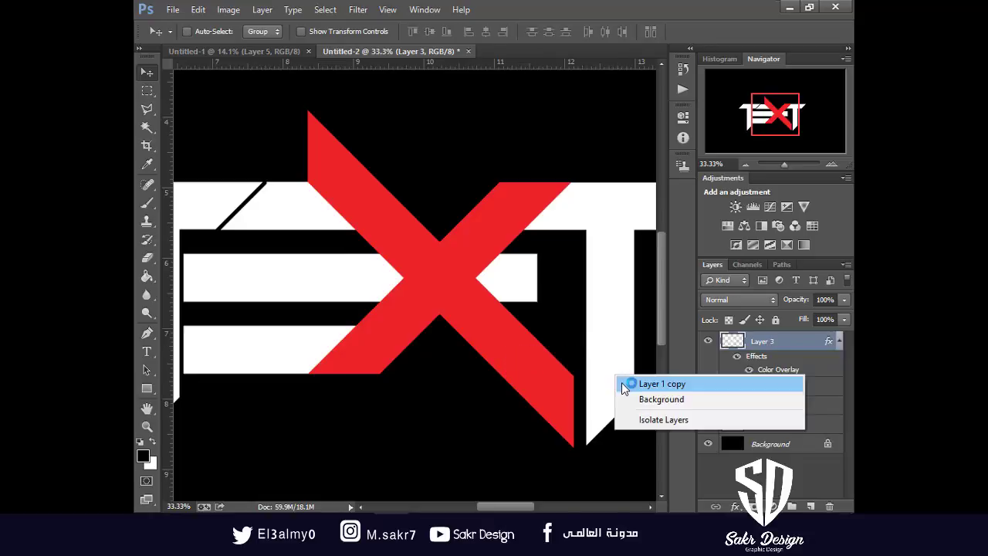
{"action": "left_click", "coordinate": [627, 380]}
{"action": "key", "text": "ctrl+d"}
{"action": "key", "text": "shift+Left"}
{"action": "key", "text": "shift+Left"}
{"action": "key", "text": "shift+Left"}
{"action": "key", "text": "shift+Left"}
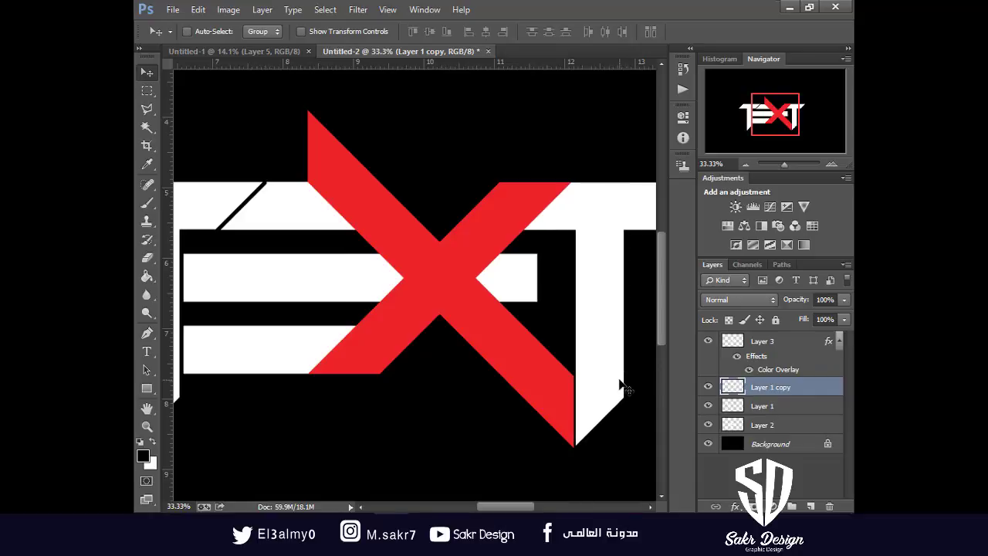
Cut a thin vertical strip off the end of the red X's lower-right leg on Layer 3.
{"action": "key", "text": "ctrl+plus"}
{"action": "left_click_drag", "start_coordinate": [477, 275], "coordinate": [331, 130]}
{"action": "right_click", "coordinate": [463, 281]}
{"action": "left_click", "coordinate": [476, 290]}
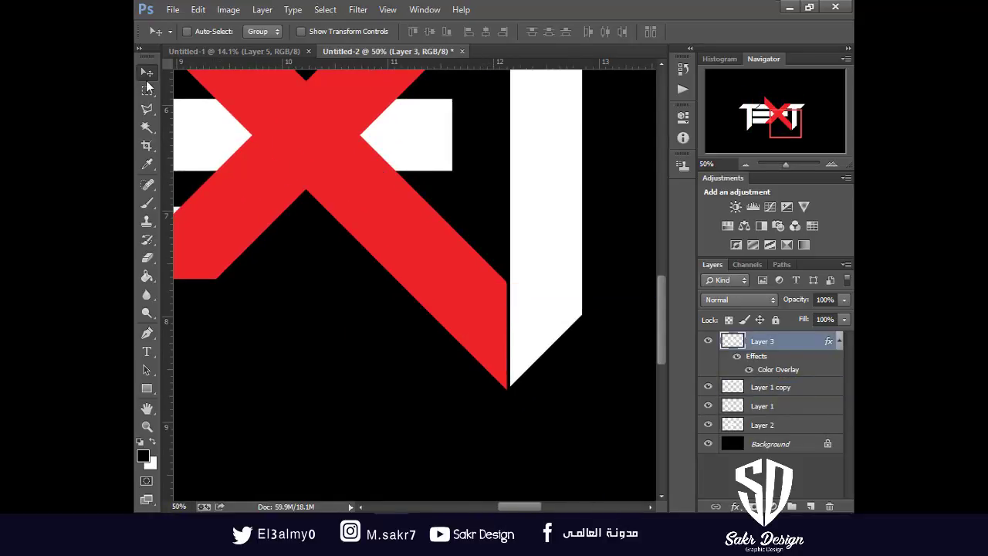
{"action": "left_click", "coordinate": [147, 91]}
{"action": "left_click_drag", "start_coordinate": [519, 264], "coordinate": [499, 410]}
{"action": "key", "text": "Delete"}
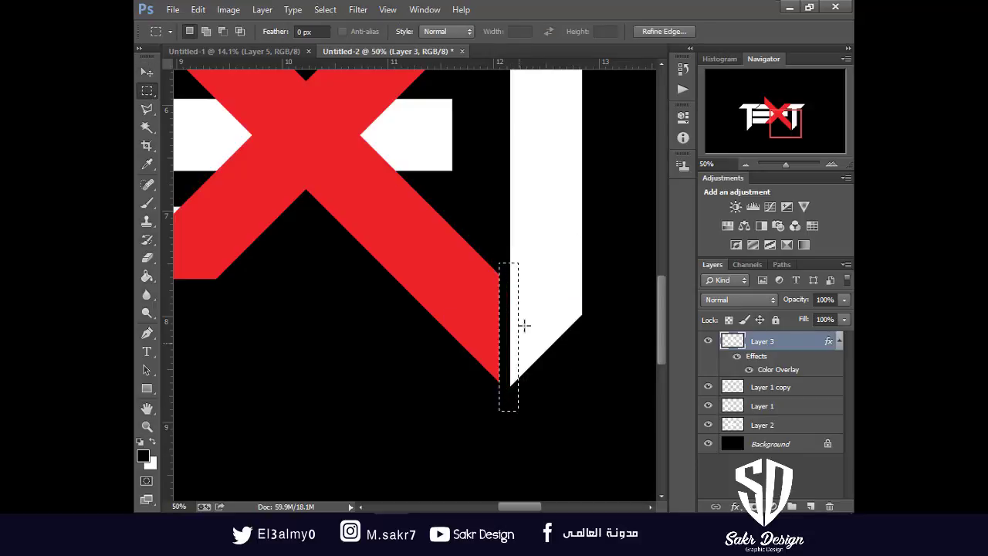
Clear the selection and try to shift the right T closer to the trimmed X leg.
{"action": "key", "text": "ctrl+d"}
{"action": "key", "text": "v"}
{"action": "right_click", "coordinate": [545, 327]}
{"action": "left_click", "coordinate": [549, 330]}
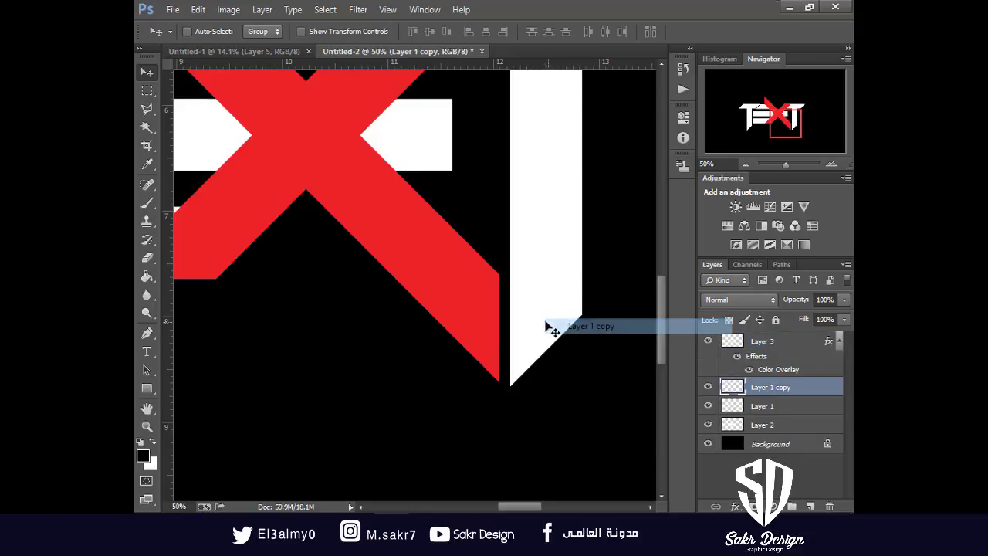
{"action": "mouse_move", "coordinate": [545, 327]}
{"action": "left_mouse_down"}
{"action": "mouse_move", "coordinate": [525, 324]}
{"action": "mouse_move", "coordinate": [541, 327]}
{"action": "left_mouse_up"}
Undo the right T's shift and the cut made to the X's lower-right leg.
{"action": "key", "text": "ctrl+alt+z"}
{"action": "key", "text": "ctrl+alt+z"}
{"action": "key", "text": "ctrl+alt+z"}
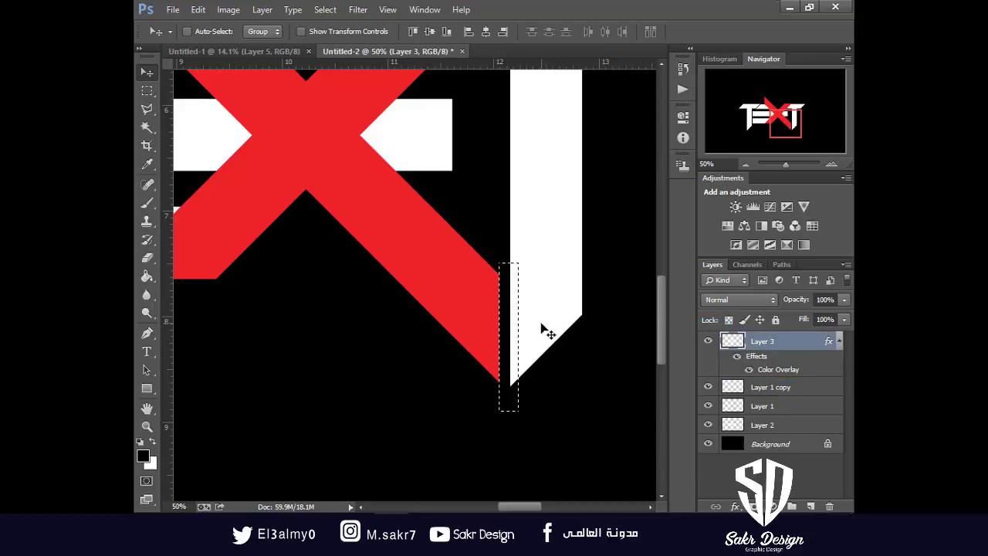
{"action": "key", "text": "ctrl+alt+z"}
{"action": "key", "text": "ctrl+alt+z"}
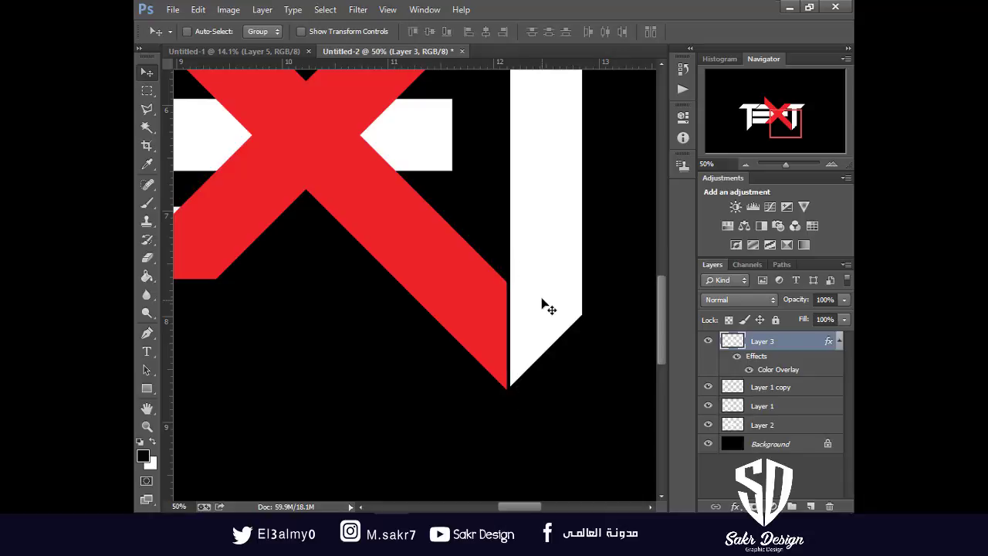
Move the right T slightly left so its stem overlaps behind the end of the X's lower-right leg.
{"action": "right_click", "coordinate": [558, 307]}
{"action": "left_click", "coordinate": [569, 310]}
{"action": "left_click_drag", "start_coordinate": [569, 308], "coordinate": [552, 310]}
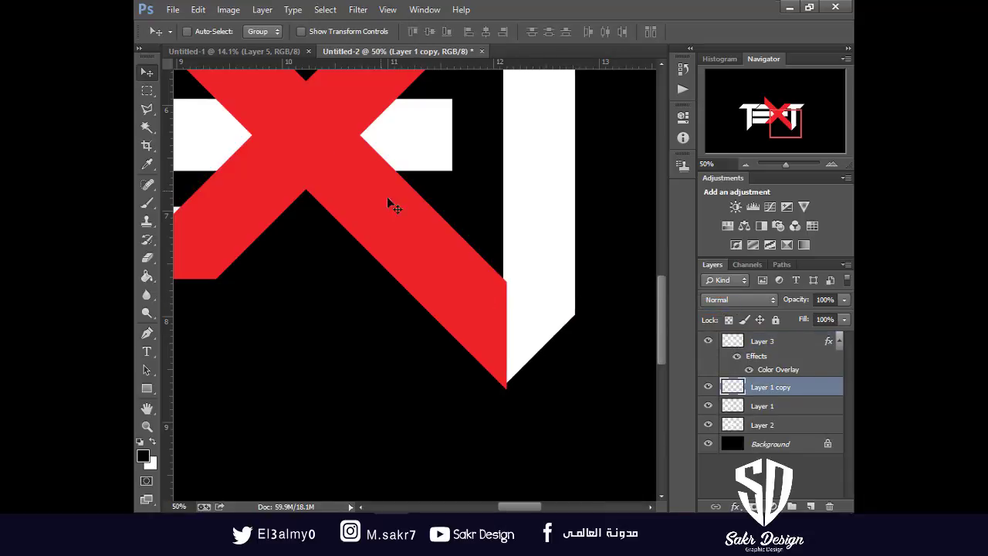
Trim the end of the X's lower-right leg on Layer 3 just short of the T's stem, then clear the selection.
{"action": "right_click", "coordinate": [408, 244]}
{"action": "left_click", "coordinate": [423, 253]}
{"action": "left_click", "coordinate": [147, 90]}
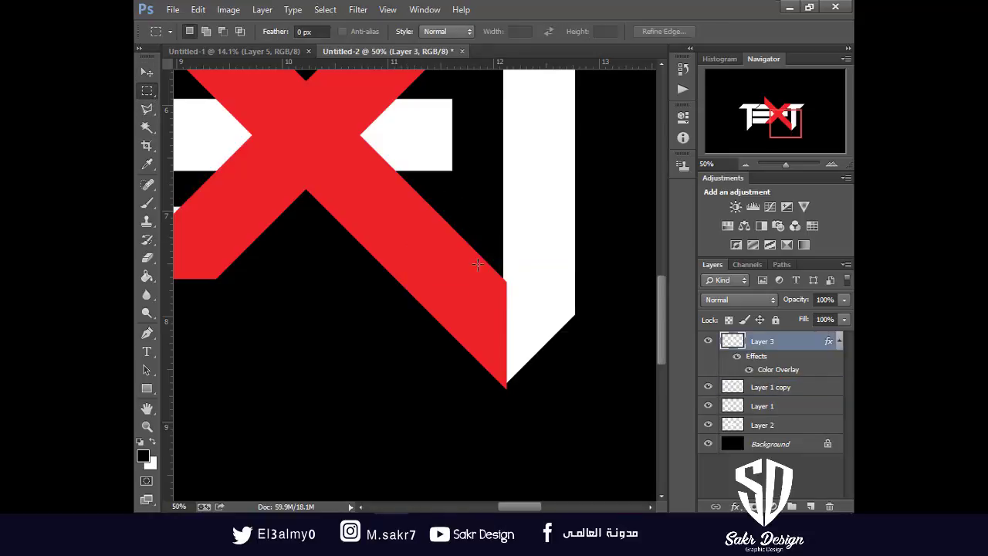
{"action": "mouse_move", "coordinate": [525, 257]}
{"action": "left_mouse_down"}
{"action": "mouse_move", "coordinate": [506, 302]}
{"action": "mouse_move", "coordinate": [501, 397]}
{"action": "left_mouse_up"}
{"action": "key", "text": "Delete"}
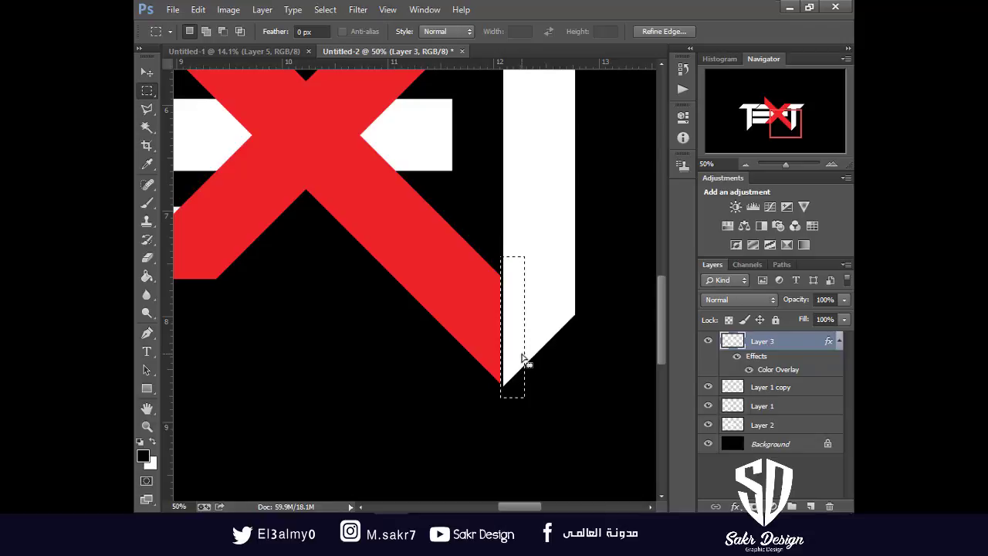
{"action": "key", "text": "ctrl+d"}
{"action": "key", "text": "v"}
{"action": "right_click", "coordinate": [536, 318]}
{"action": "left_click", "coordinate": [547, 329]}
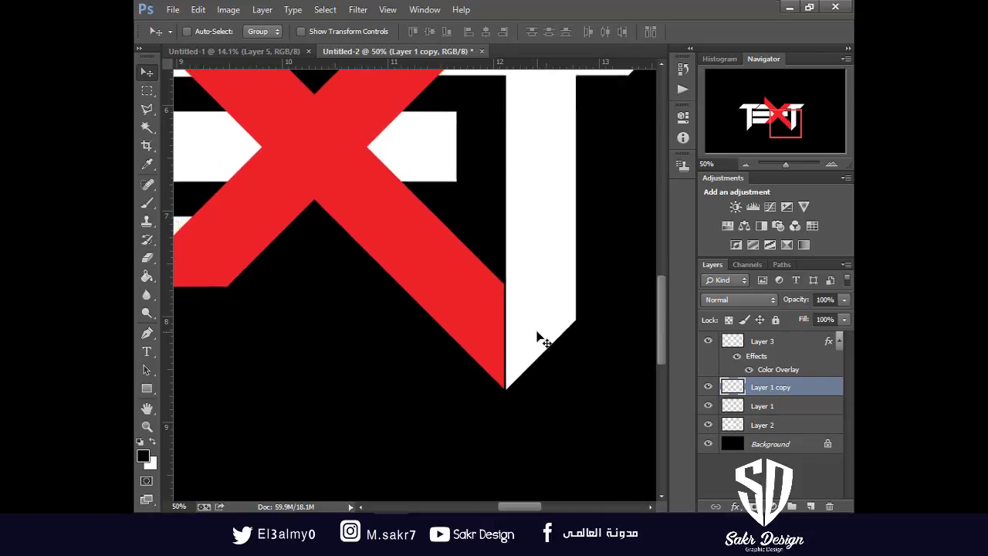
{"action": "key", "text": "ctrl+0"}
{"action": "key", "text": "alt+bracketright"}
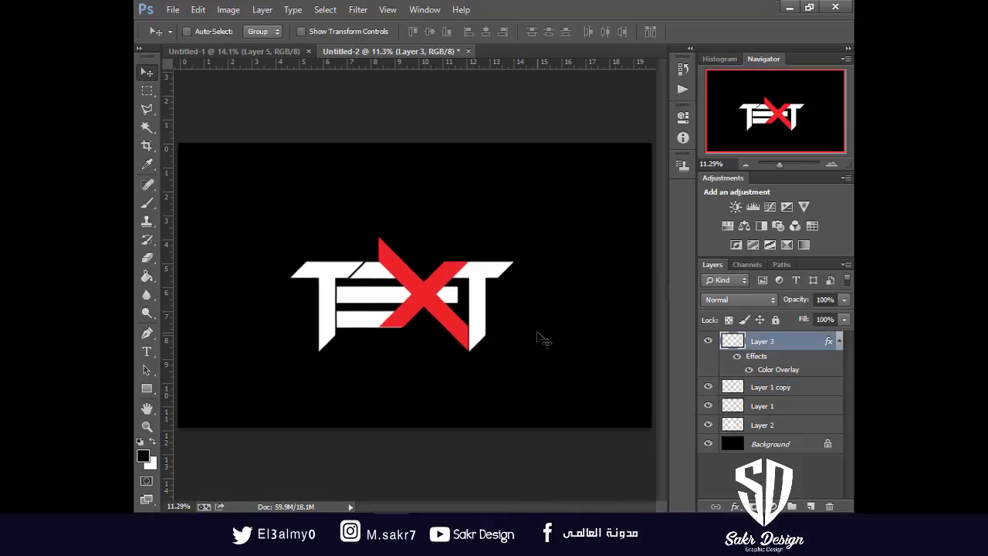
Extend the right end of the E's middle bar on Layer 2 until it reaches the right T's stem.
{"action": "key", "text": "ctrl+plus"}
{"action": "key", "text": "ctrl+plus"}
{"action": "key", "text": "ctrl+plus"}
{"action": "key", "text": "ctrl+plus"}
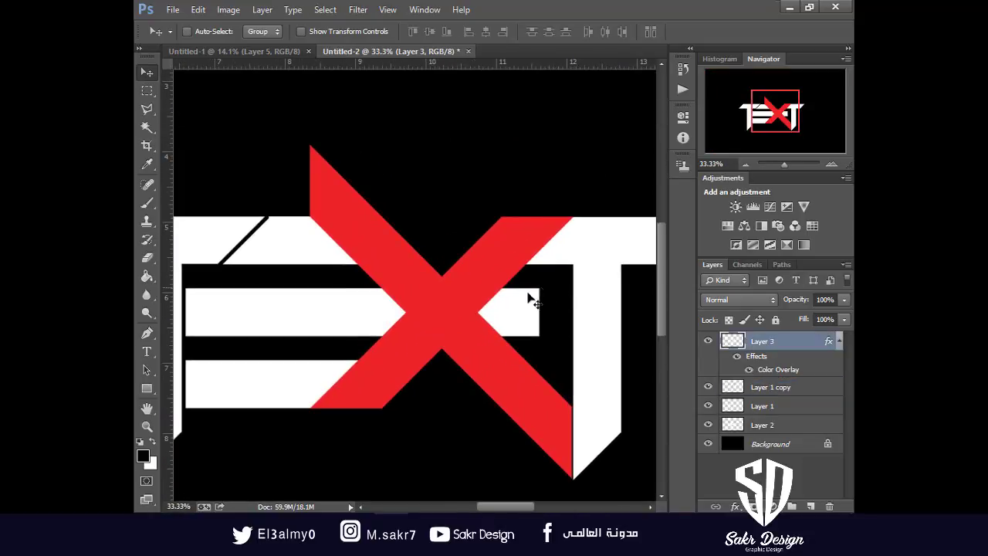
{"action": "right_click", "coordinate": [529, 298]}
{"action": "left_click", "coordinate": [536, 309]}
{"action": "left_click", "coordinate": [146, 90]}
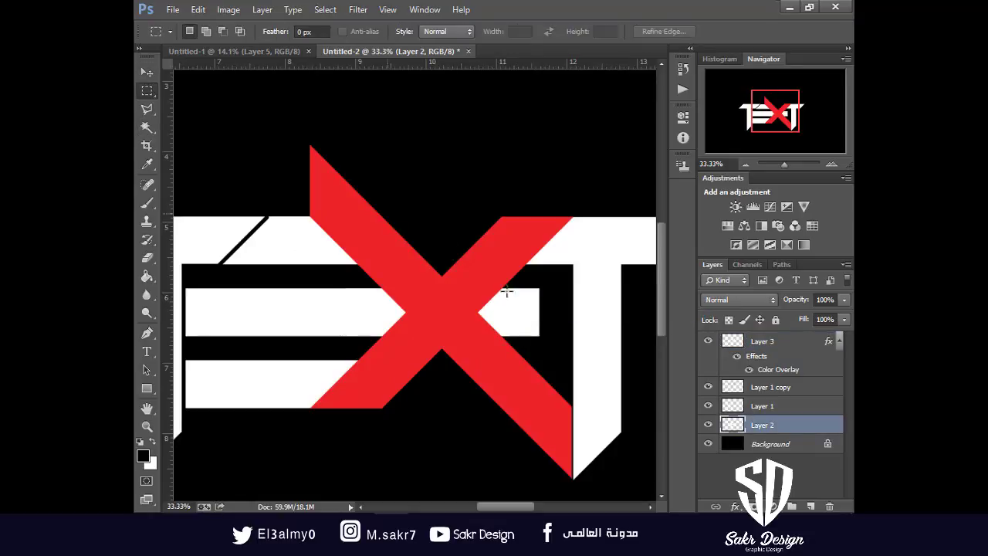
{"action": "mouse_move", "coordinate": [545, 281]}
{"action": "left_mouse_down"}
{"action": "mouse_move", "coordinate": [511, 317]}
{"action": "mouse_move", "coordinate": [329, 351]}
{"action": "mouse_move", "coordinate": [367, 341]}
{"action": "mouse_move", "coordinate": [331, 327]}
{"action": "mouse_move", "coordinate": [367, 330]}
{"action": "left_mouse_up"}
{"action": "key", "text": "v"}
{"action": "key", "text": "ctrl+d"}
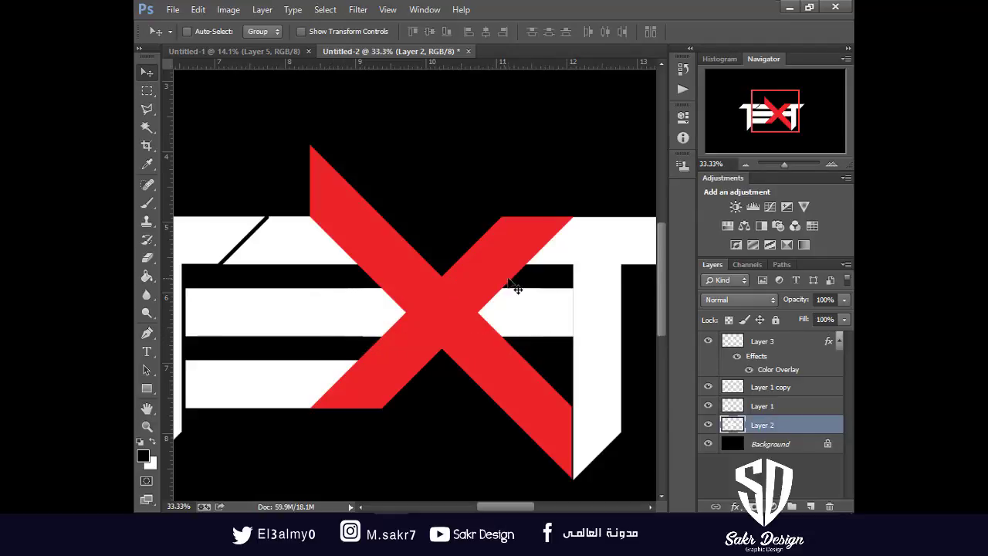
Select the red X on Layer 3 with the Magic Wand and expand the selection slightly beyond its edges.
{"action": "right_click", "coordinate": [466, 276]}
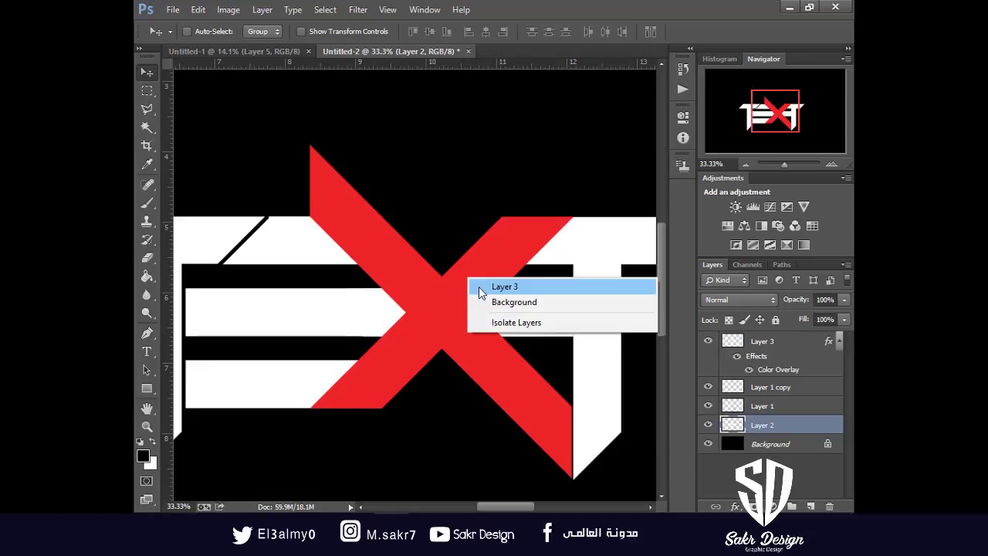
{"action": "left_click", "coordinate": [478, 286]}
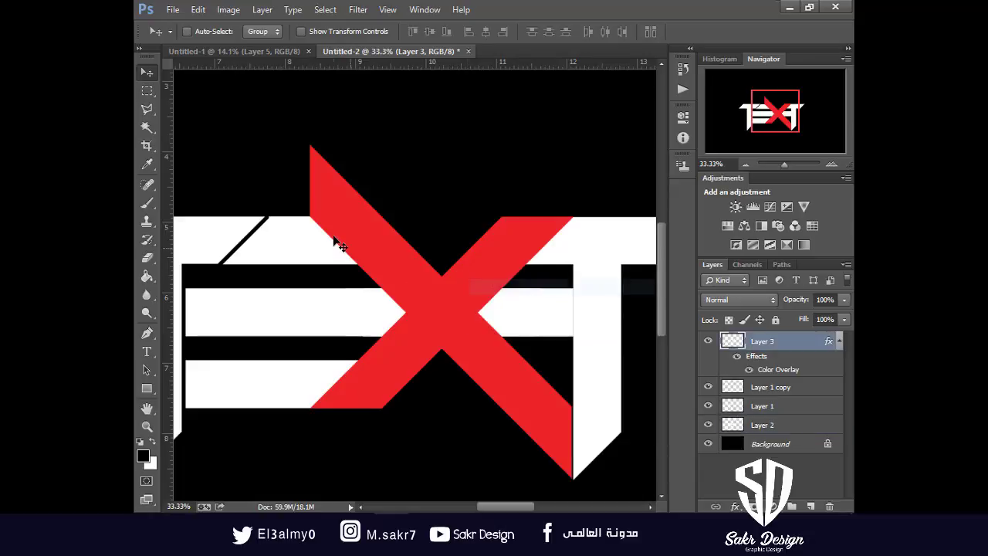
{"action": "left_click", "coordinate": [146, 126]}
{"action": "left_click", "coordinate": [427, 265]}
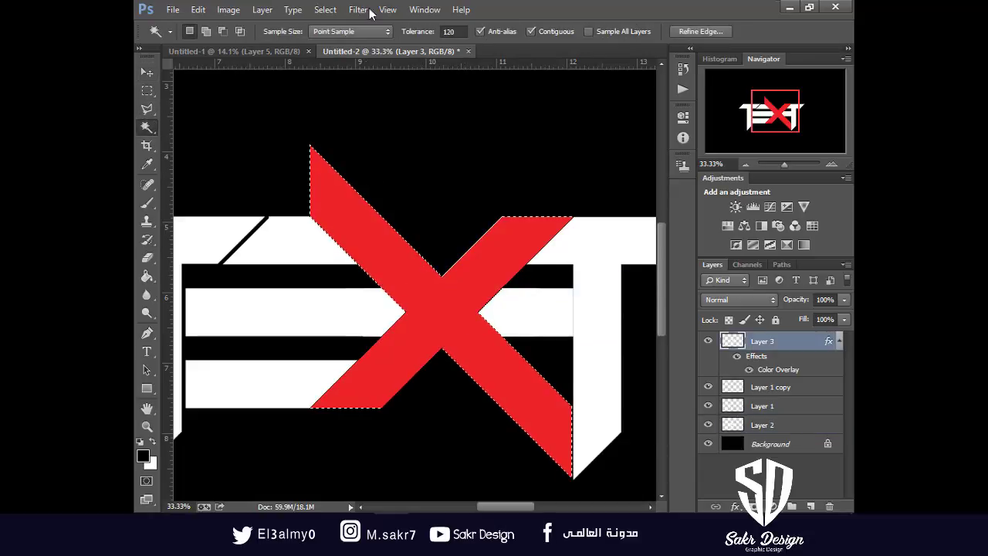
{"action": "left_click", "coordinate": [325, 10]}
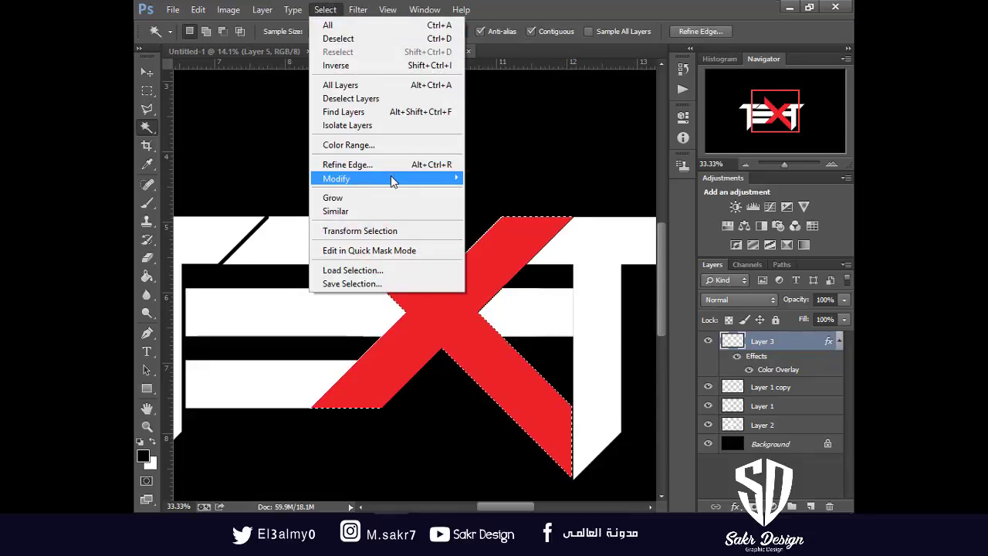
{"action": "mouse_move", "coordinate": [390, 179]}
{"action": "left_click", "coordinate": [507, 205]}
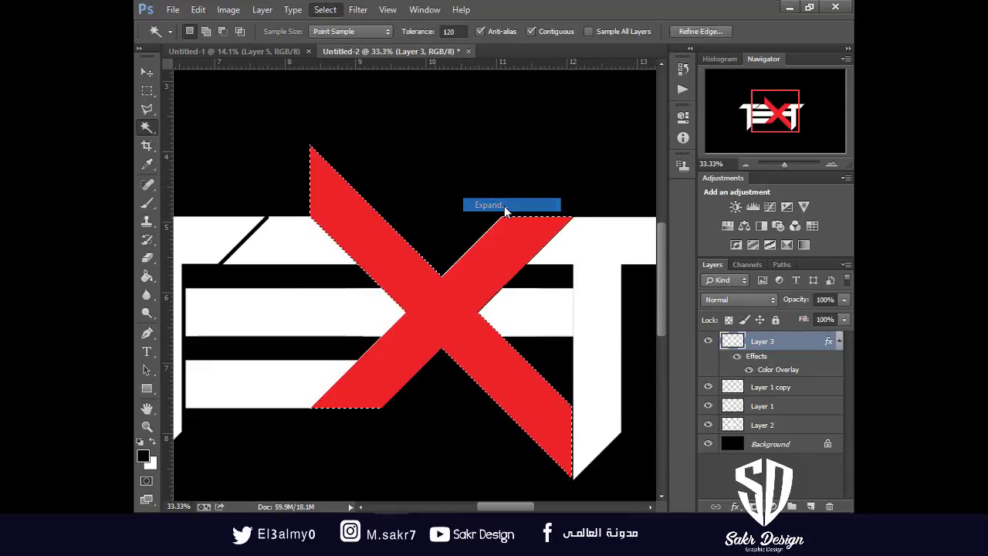
{"action": "key", "text": "Return"}
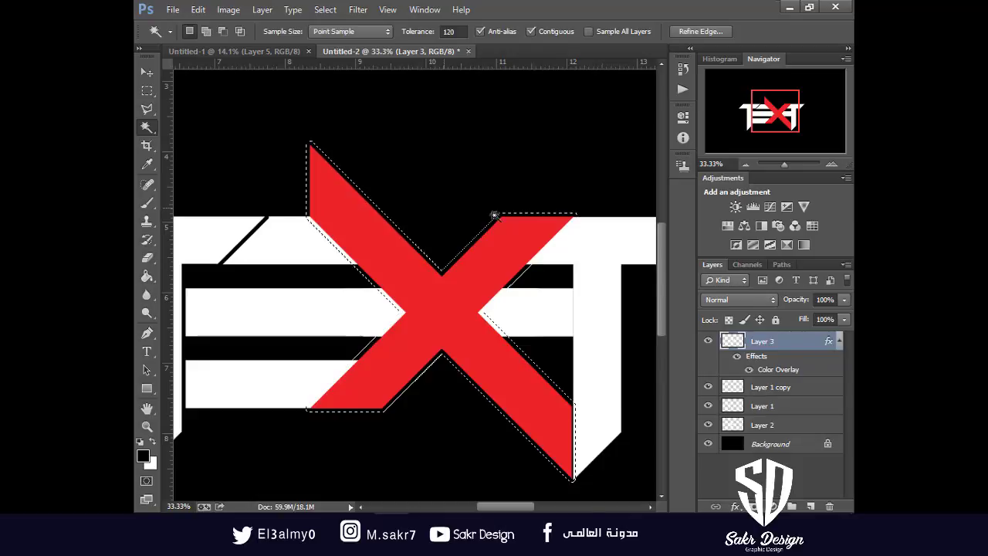
Delete the expanded X area from Layer 2 and Layer 1 copy to leave a gap around the X, and clear the selection.
{"action": "key", "text": "v"}
{"action": "right_click", "coordinate": [543, 312]}
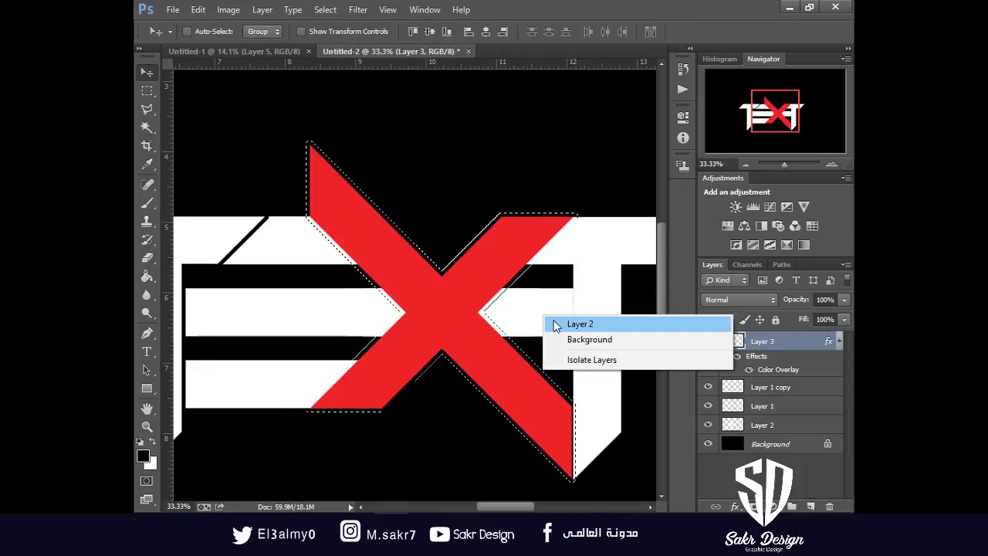
{"action": "left_click", "coordinate": [555, 323]}
{"action": "key", "text": "Delete"}
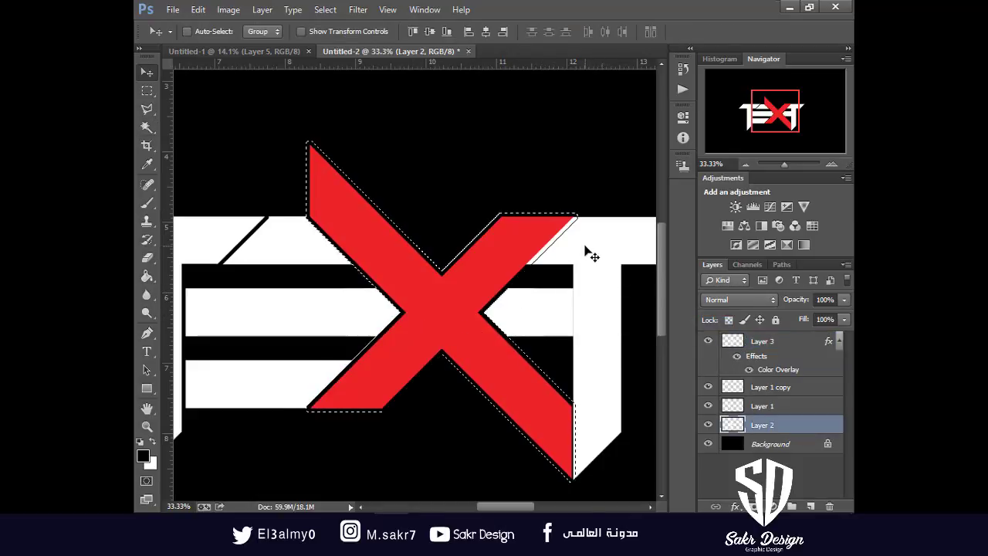
{"action": "right_click", "coordinate": [607, 249]}
{"action": "left_click", "coordinate": [607, 255]}
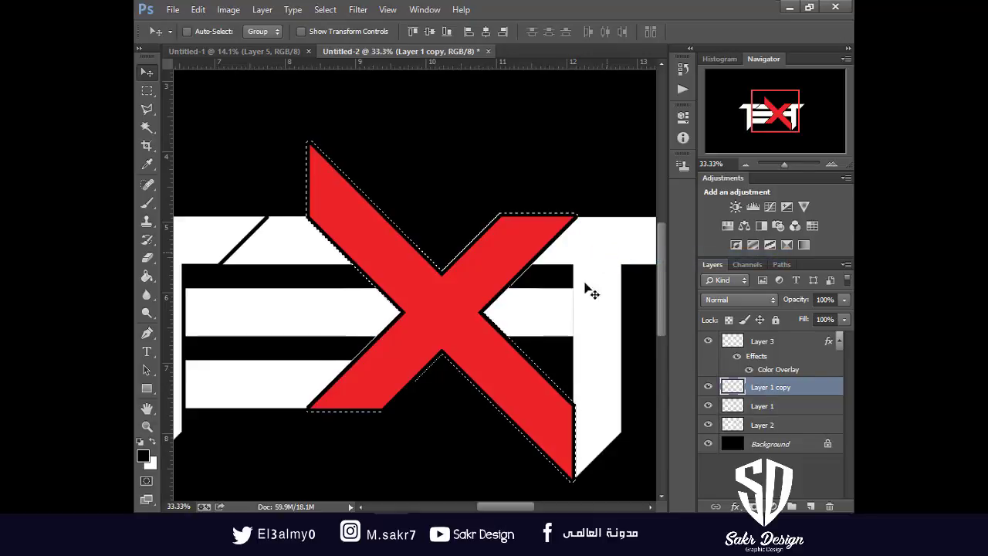
{"action": "key", "text": "ctrl+d"}
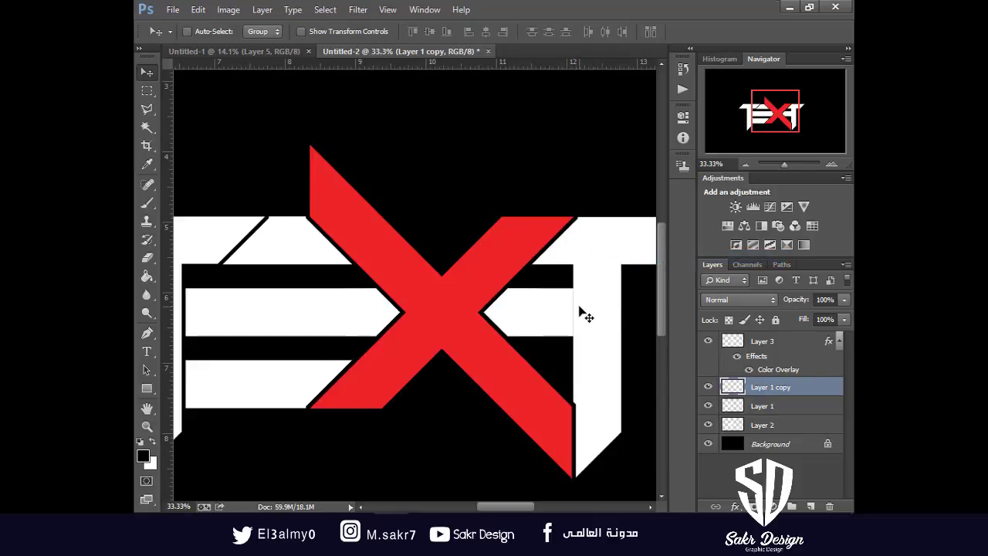
Select the right T on Layer 1 copy with the Magic Wand and expand the selection slightly beyond its edges.
{"action": "left_click_drag", "start_coordinate": [584, 307], "coordinate": [540, 289]}
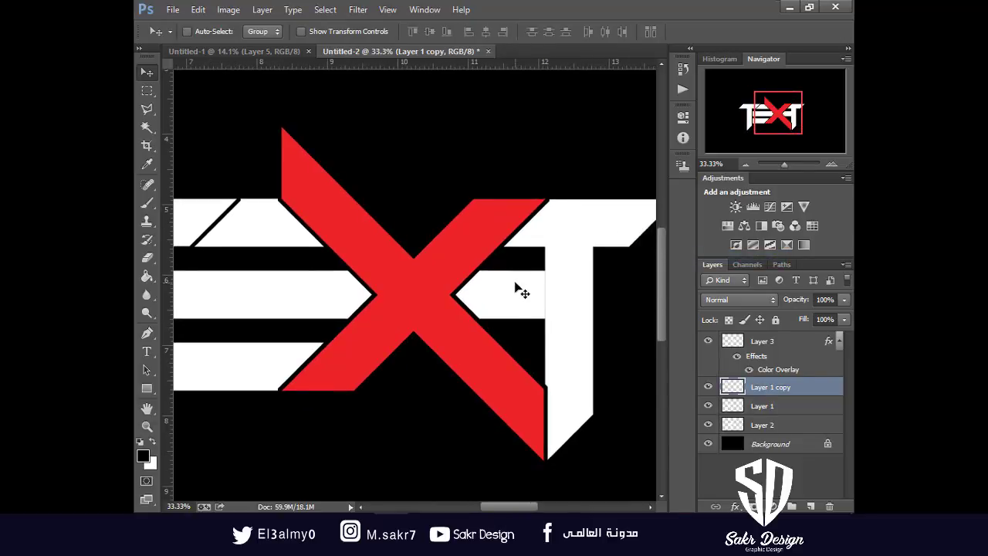
{"action": "right_click", "coordinate": [515, 283]}
{"action": "right_click", "coordinate": [584, 242]}
{"action": "left_click", "coordinate": [607, 251]}
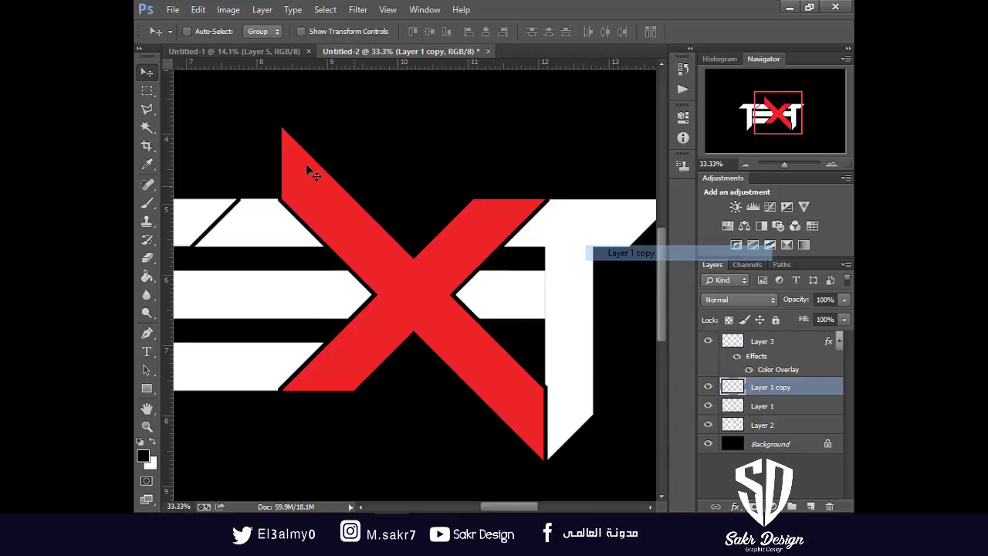
{"action": "left_click", "coordinate": [146, 127]}
{"action": "left_click", "coordinate": [573, 315]}
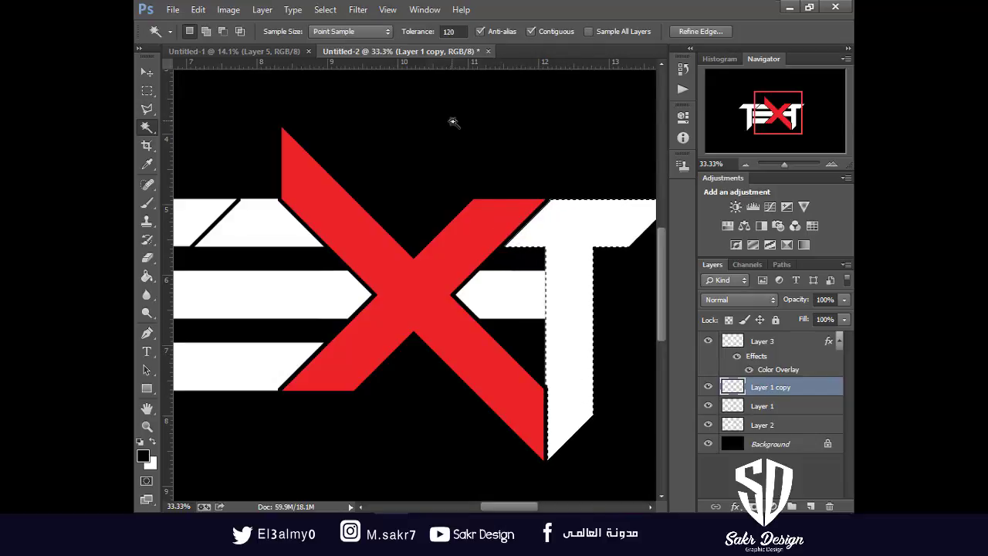
{"action": "left_click", "coordinate": [355, 9]}
{"action": "mouse_move", "coordinate": [319, 9]}
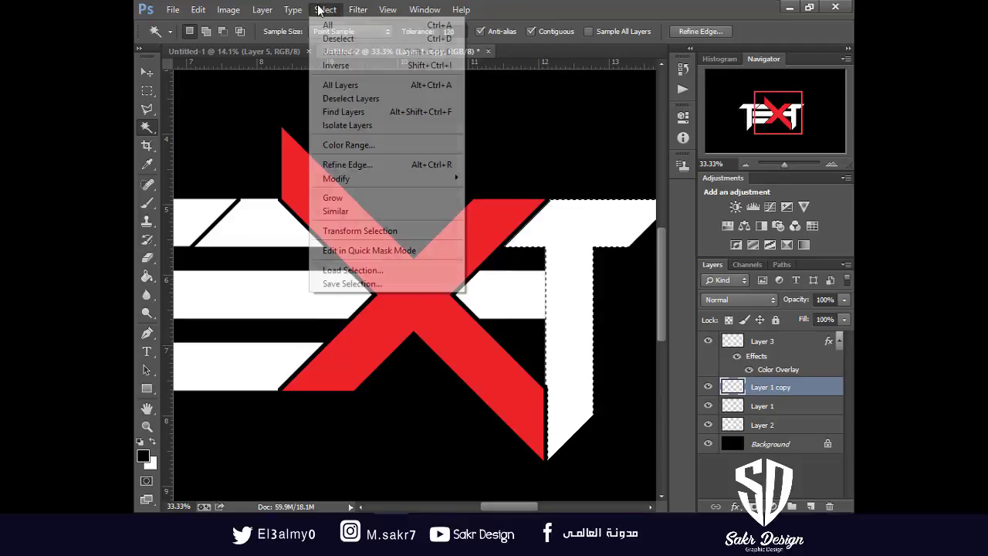
{"action": "mouse_move", "coordinate": [383, 184]}
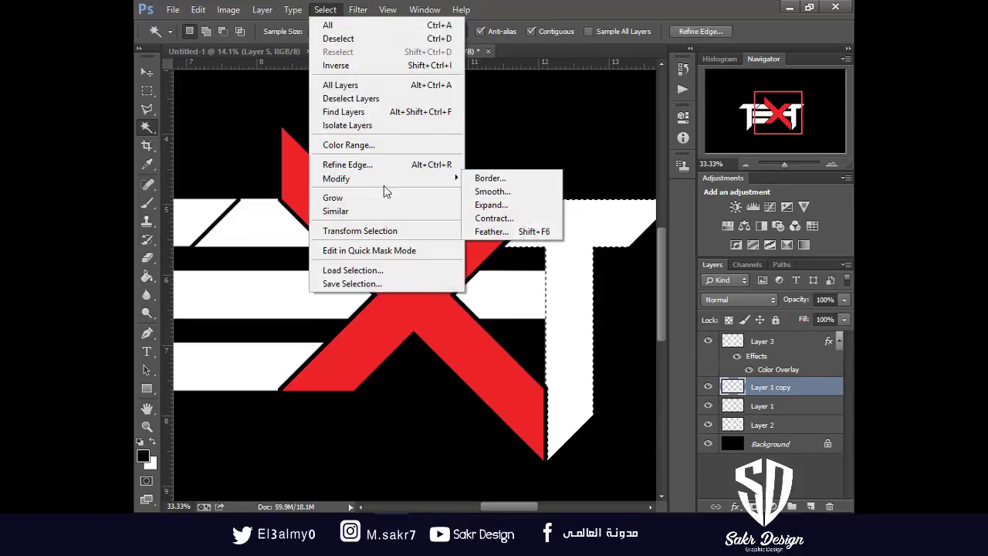
{"action": "left_click", "coordinate": [529, 205]}
{"action": "left_click", "coordinate": [560, 177]}
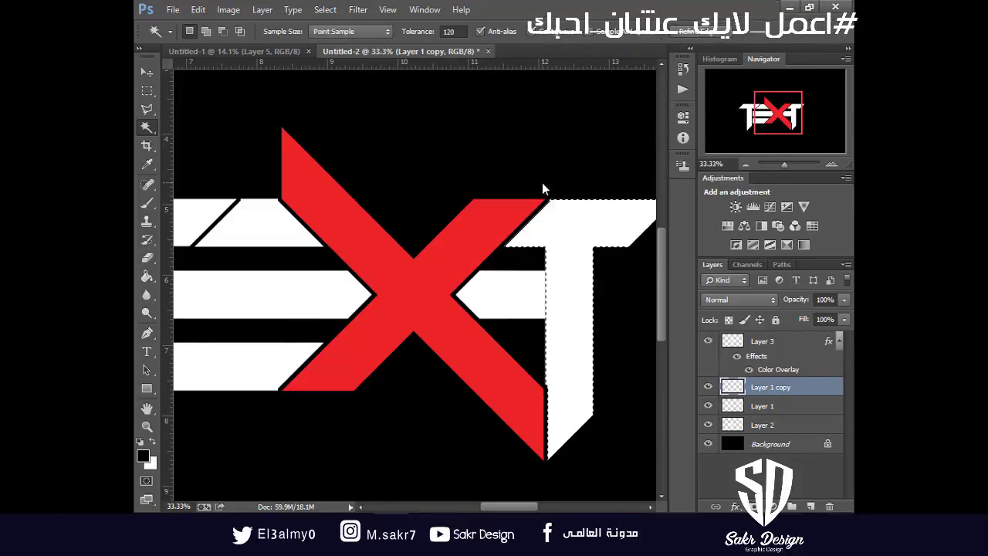
Delete the expanded T area from Layer 2 to separate the middle bar from the stem, and clear the selection.
{"action": "key", "text": "v"}
{"action": "right_click", "coordinate": [499, 306]}
{"action": "left_click", "coordinate": [505, 311]}
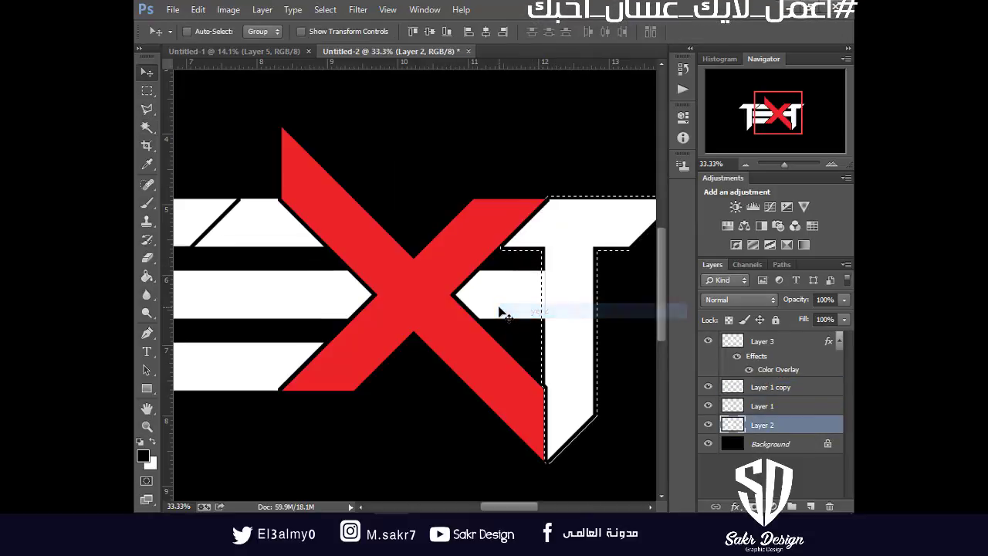
{"action": "key", "text": "ctrl+d"}
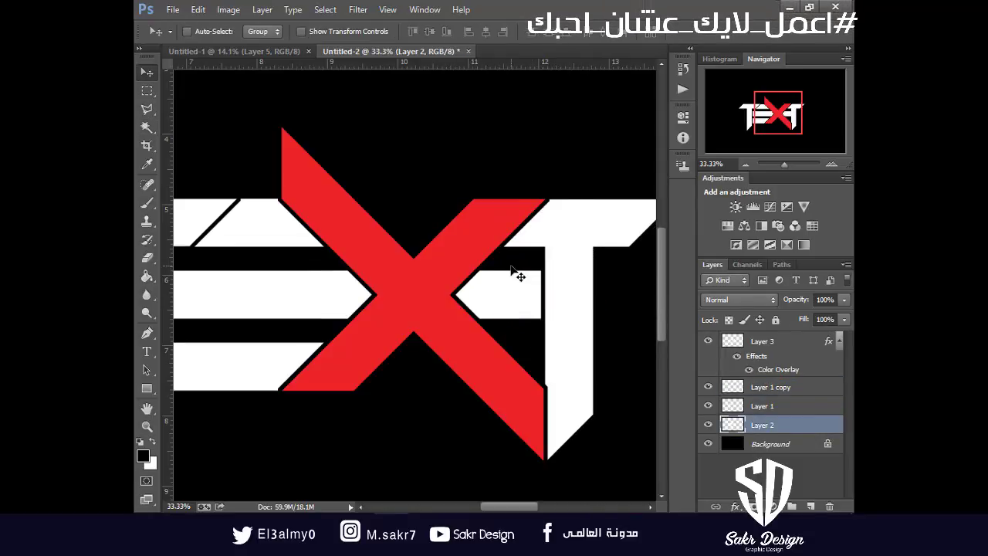
Marquee-select a narrow vertical strip over the outer edge of the X's lower leg and delete it from Layer 3.
{"action": "key", "text": "ctrl+plus"}
{"action": "left_click_drag", "start_coordinate": [584, 386], "coordinate": [417, 254]}
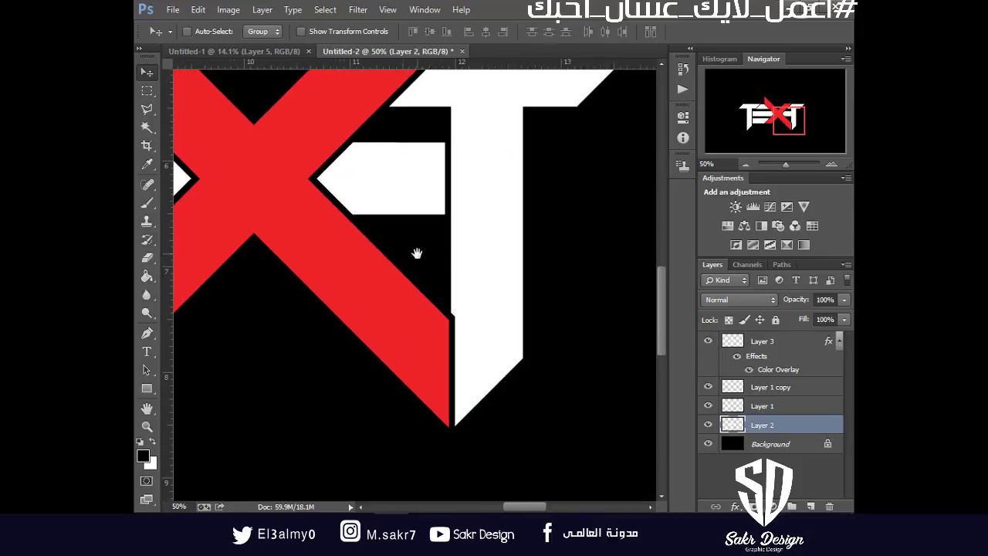
{"action": "key", "text": "ctrl+plus"}
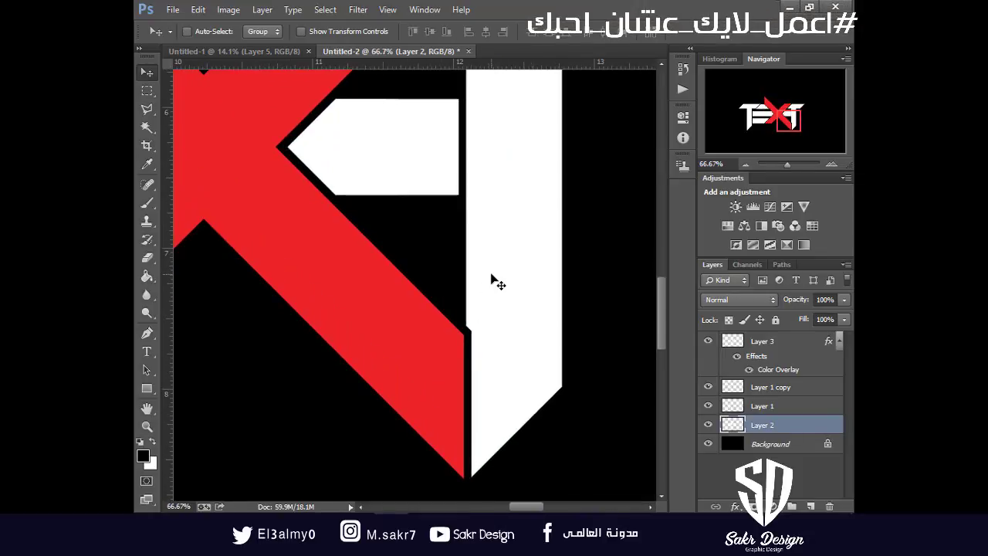
{"action": "key", "text": "ctrl+minus"}
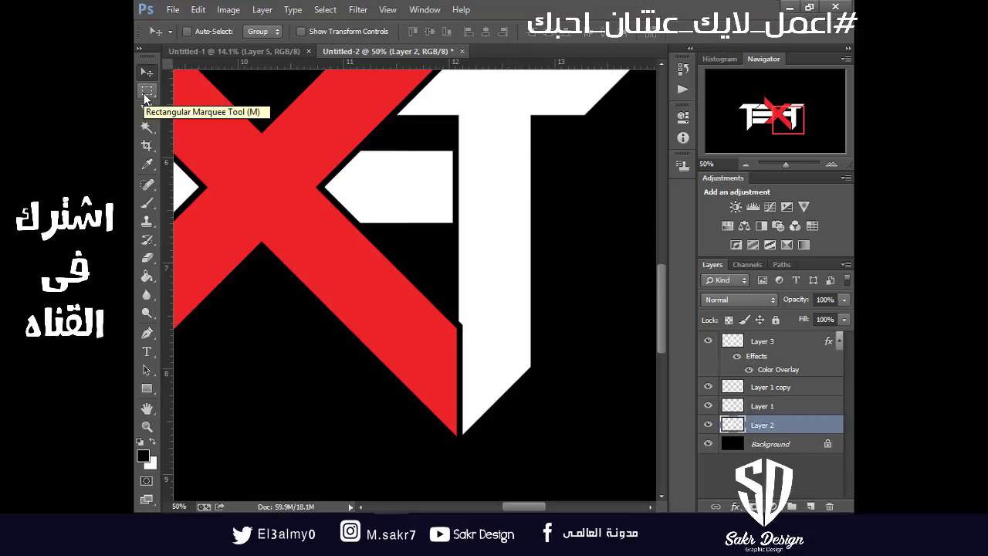
{"action": "left_click", "coordinate": [146, 93]}
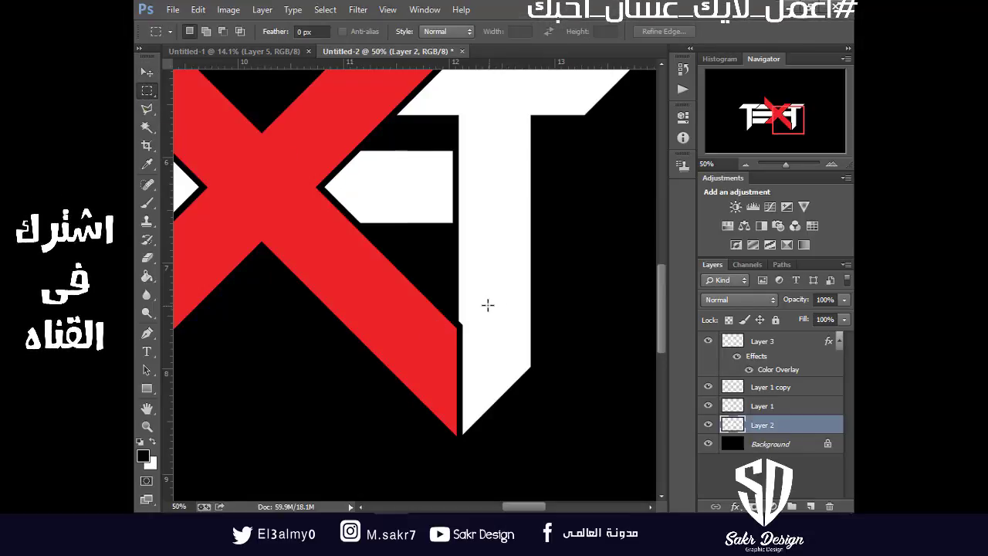
{"action": "key", "text": "ctrl+plus"}
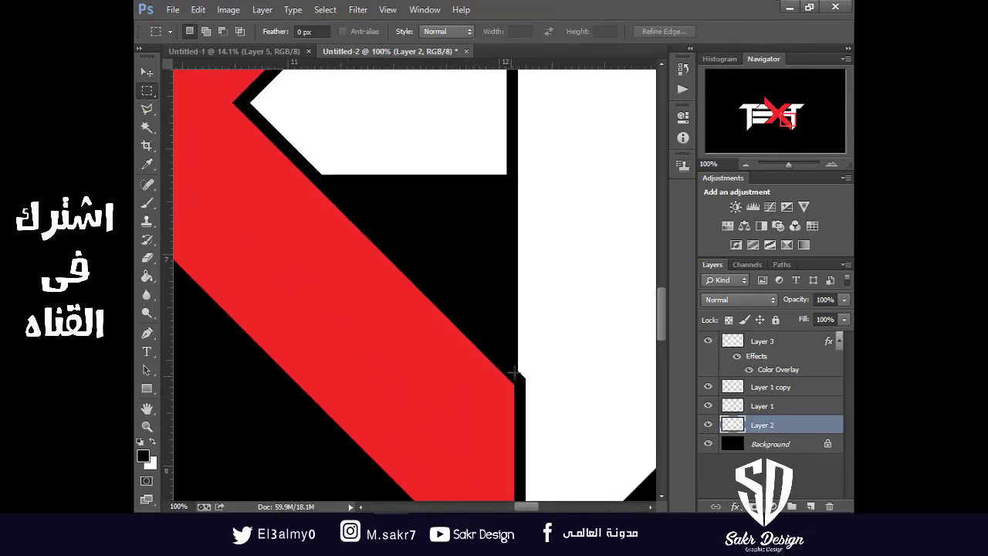
{"action": "left_click_drag", "start_coordinate": [541, 337], "coordinate": [507, 215]}
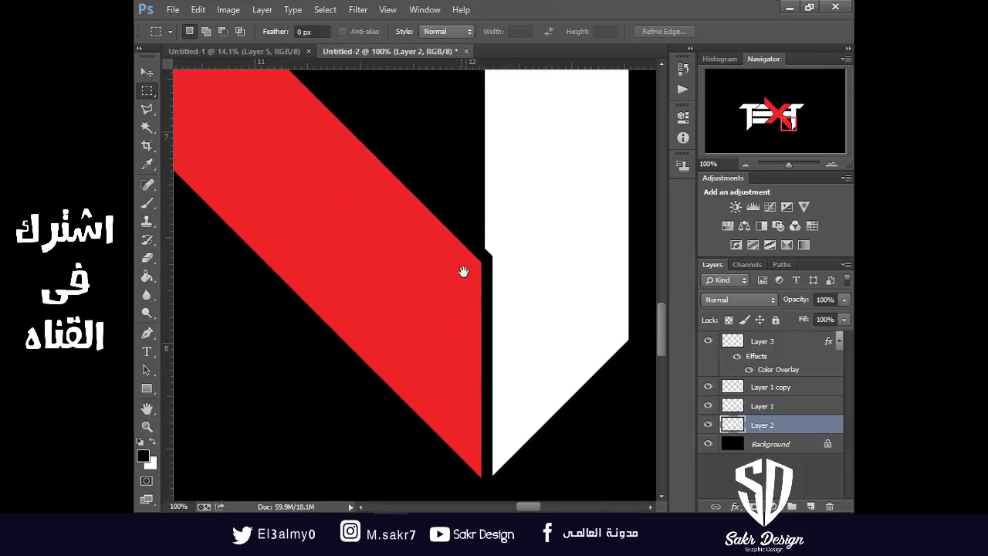
{"action": "left_click_drag", "start_coordinate": [485, 247], "coordinate": [477, 487]}
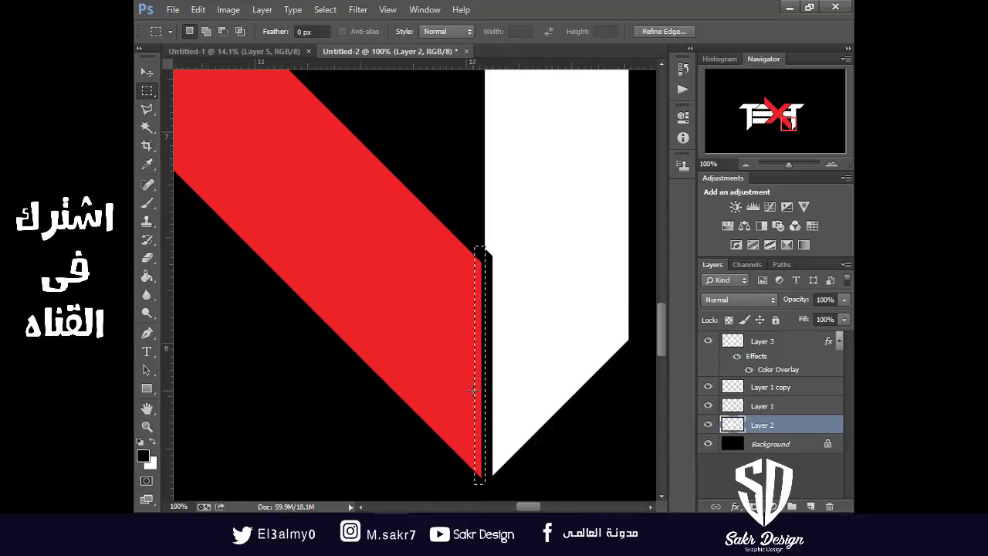
{"action": "key", "text": "v"}
{"action": "right_click", "coordinate": [450, 287]}
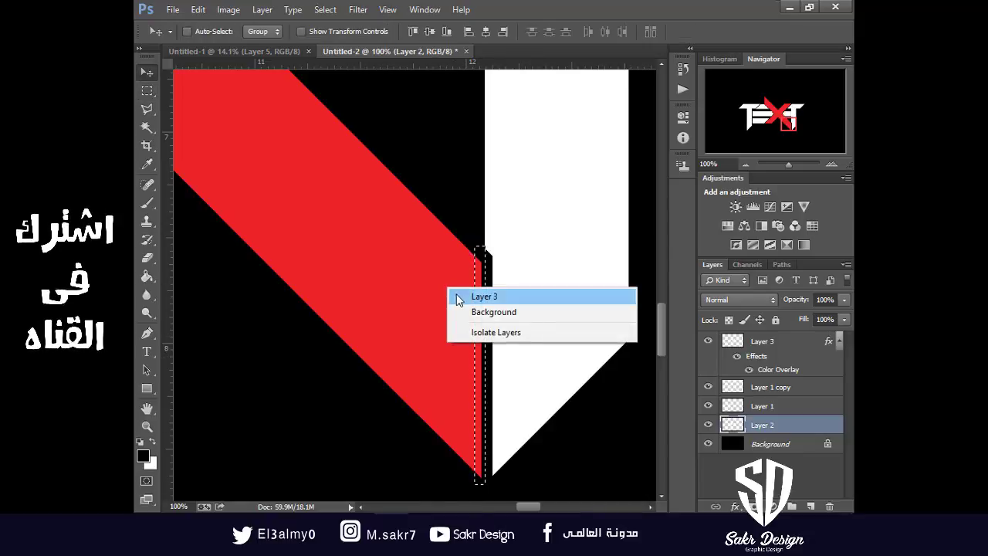
{"action": "left_click", "coordinate": [483, 292]}
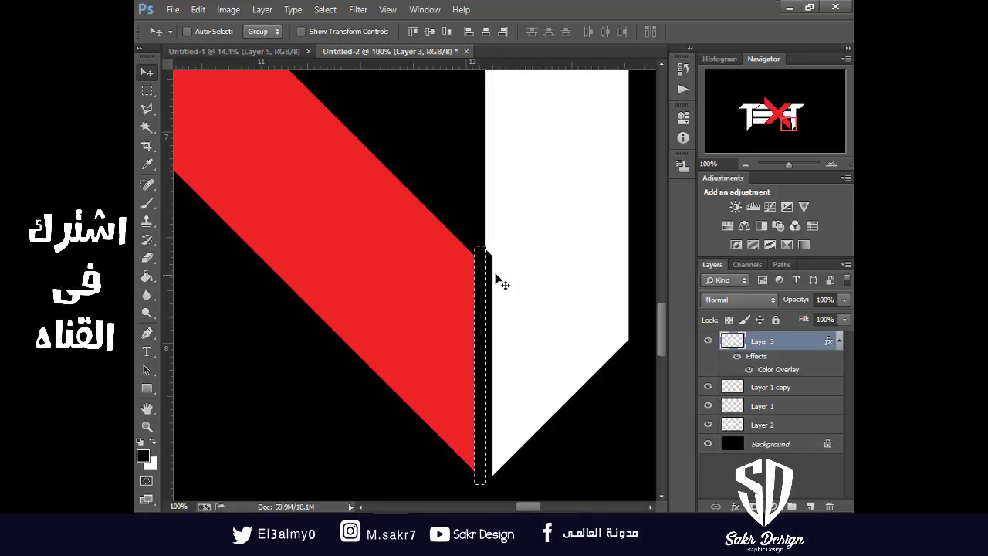
Shift the strip selection slightly inward to trim a little more off the X's leg, and clear the selection.
{"action": "left_click", "coordinate": [485, 282]}
{"action": "key", "text": "Return"}
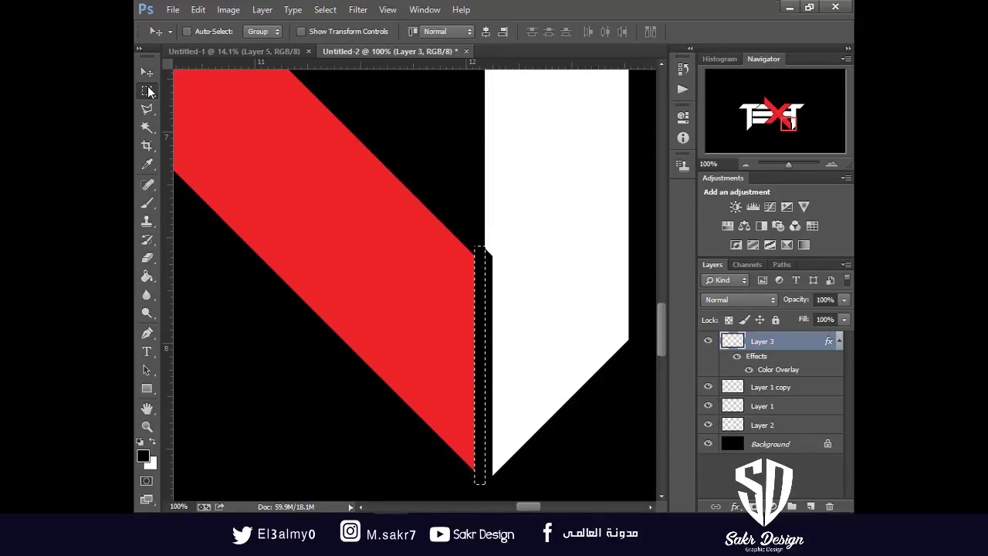
{"action": "left_click", "coordinate": [148, 86]}
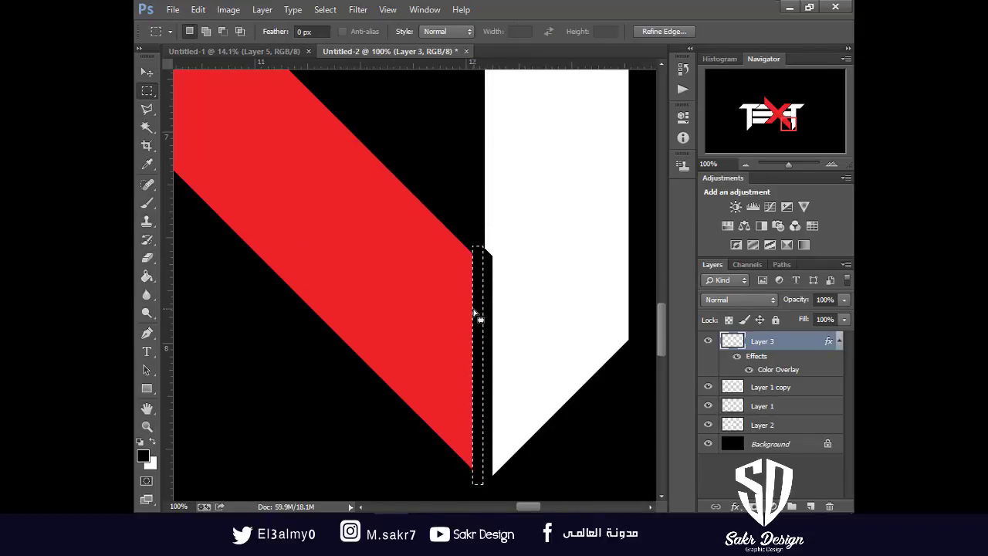
{"action": "left_click_drag", "start_coordinate": [478, 315], "coordinate": [475, 313]}
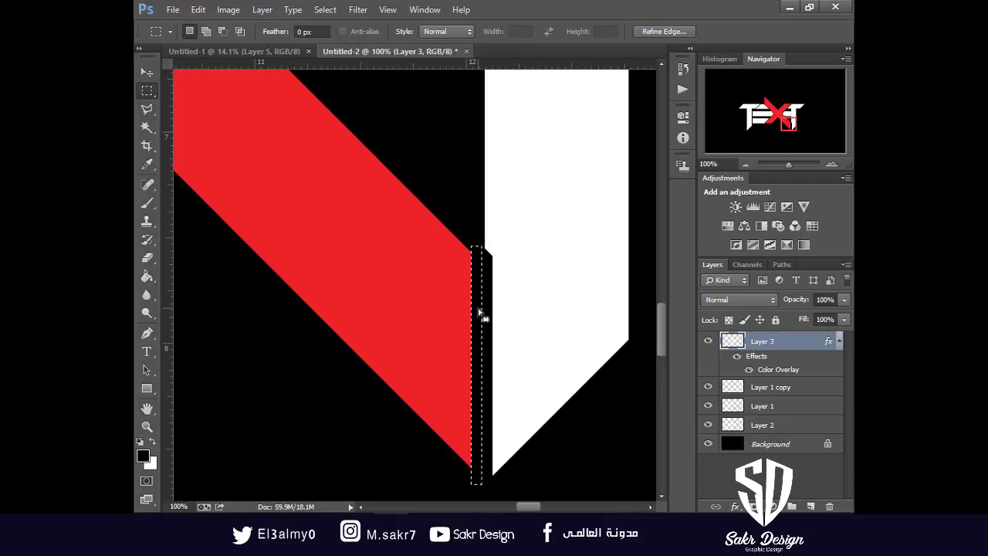
{"action": "key", "text": "ctrl+d"}
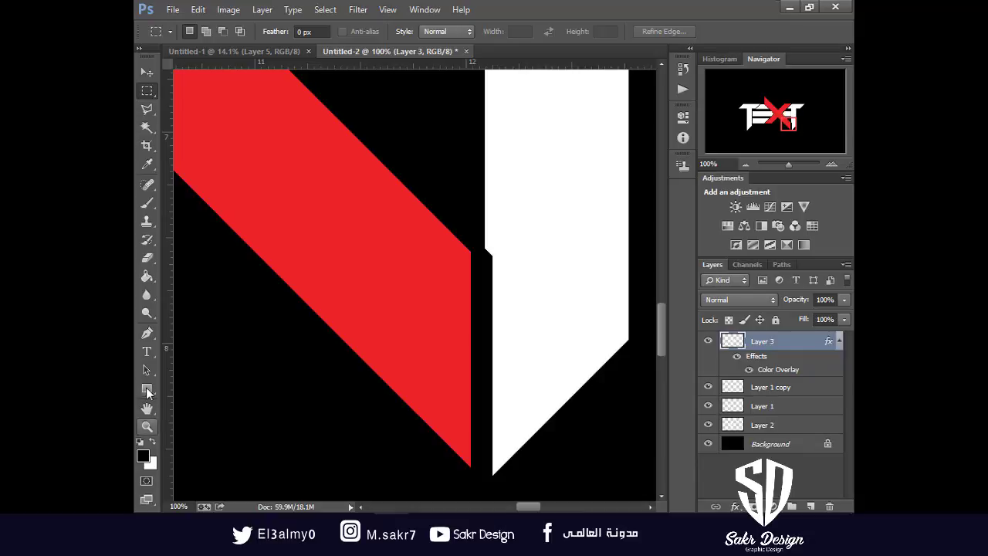
Outline the notch along the T stem's inner edge with the Pen tool, convert the path to a selection, and make white the foreground colour.
{"action": "left_click", "coordinate": [146, 333]}
{"action": "key", "text": "ctrl+plus"}
{"action": "key", "text": "ctrl+plus"}
{"action": "left_click_drag", "start_coordinate": [552, 247], "coordinate": [399, 200]}
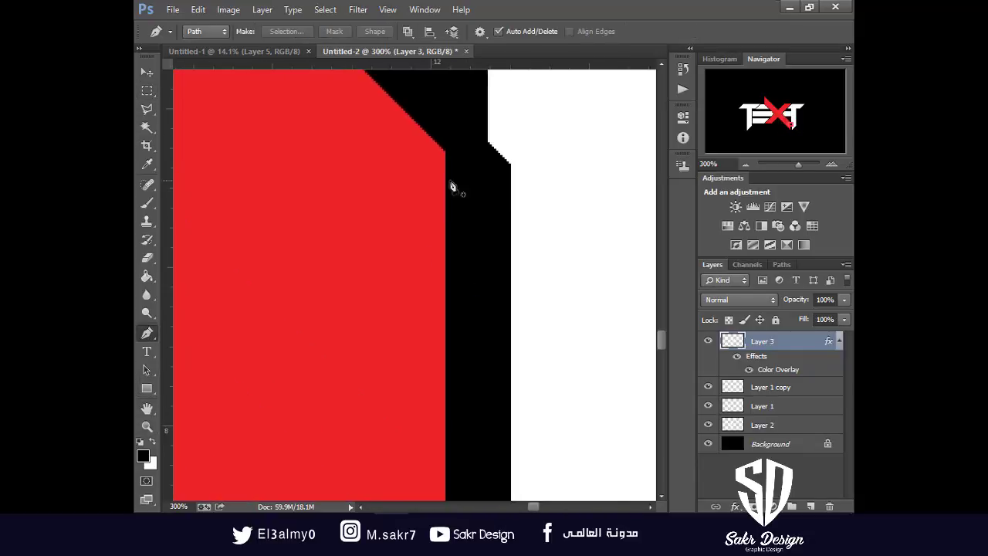
{"action": "left_click", "coordinate": [488, 129]}
{"action": "left_click_drag", "start_coordinate": [499, 418], "coordinate": [483, 130]}
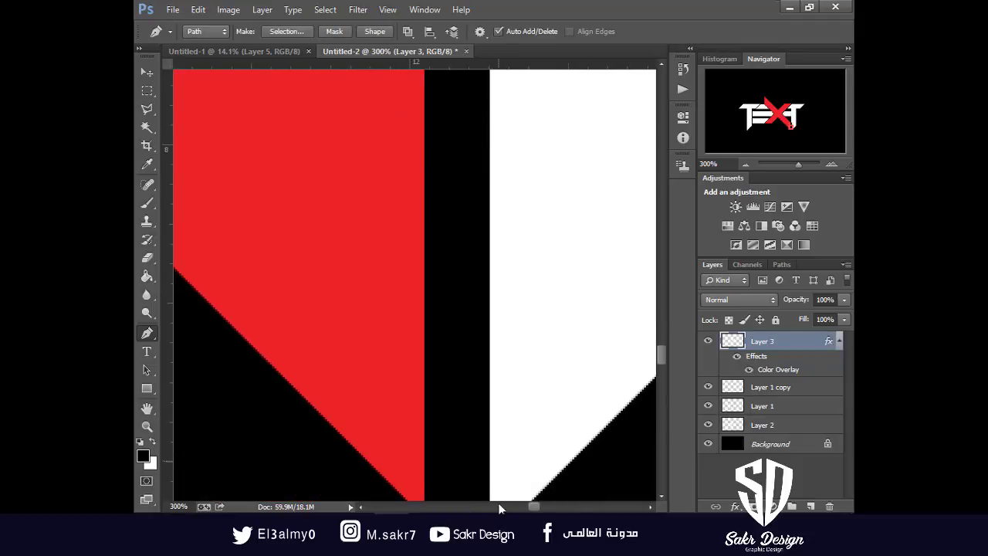
{"action": "left_click_drag", "start_coordinate": [510, 457], "coordinate": [519, 199]}
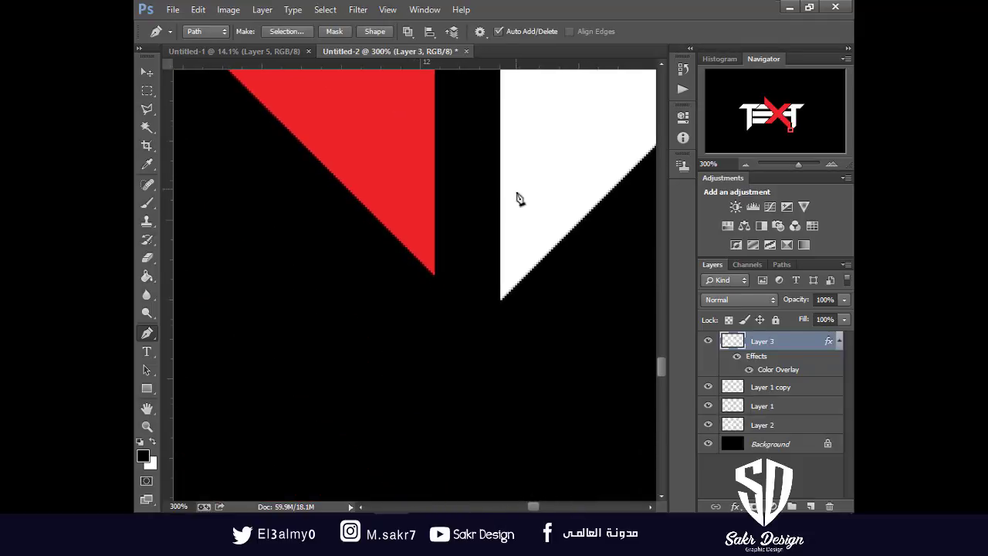
{"action": "left_click", "coordinate": [477, 300]}
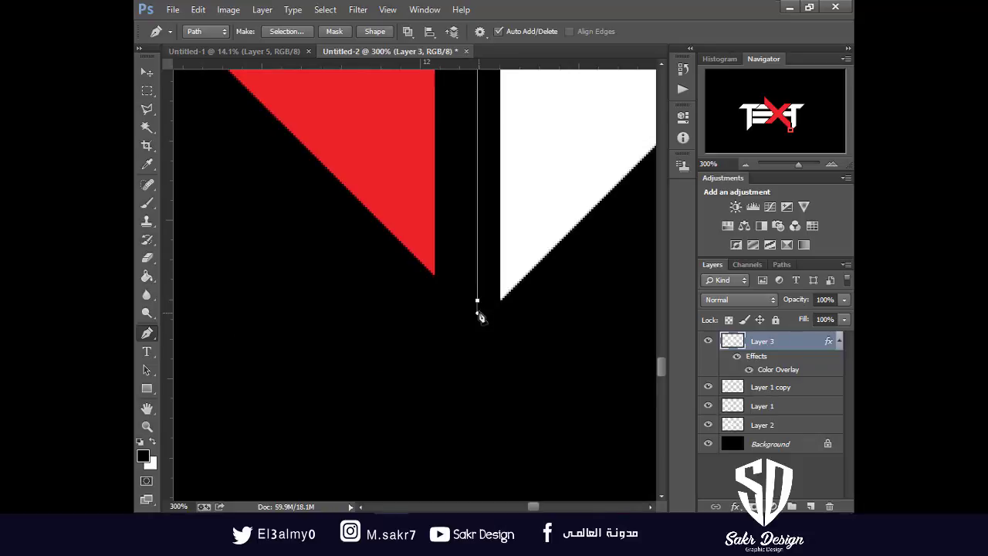
{"action": "left_click_drag", "start_coordinate": [477, 301], "coordinate": [477, 312]}
{"action": "scroll", "coordinate": [524, 181], "scroll_direction": "down", "scroll_amount": 4}
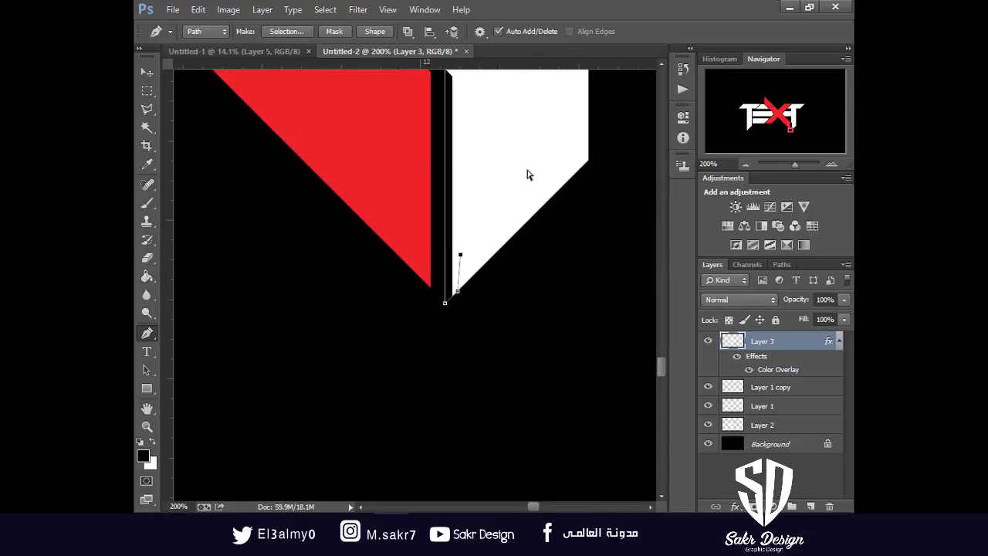
{"action": "left_click", "coordinate": [467, 193]}
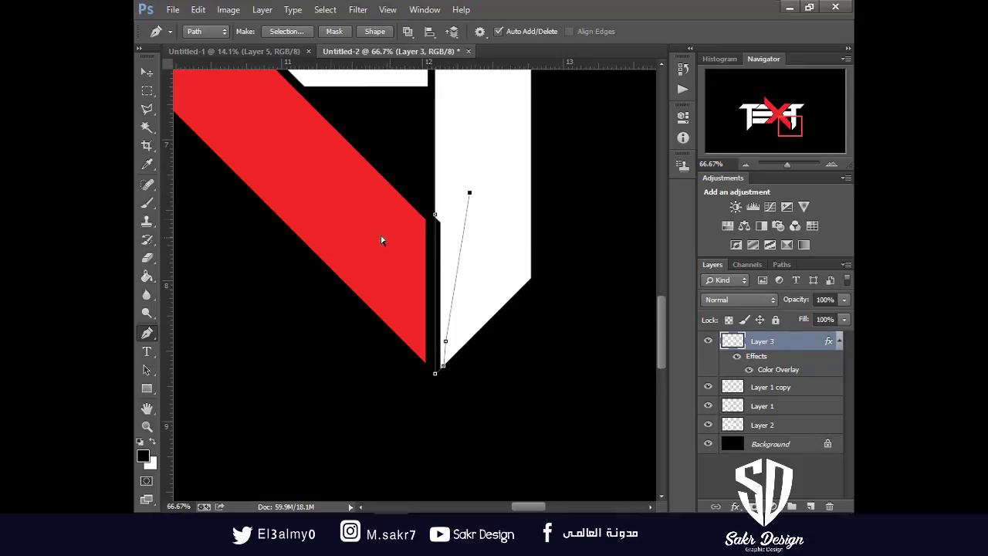
{"action": "key", "text": "ctrl+Return"}
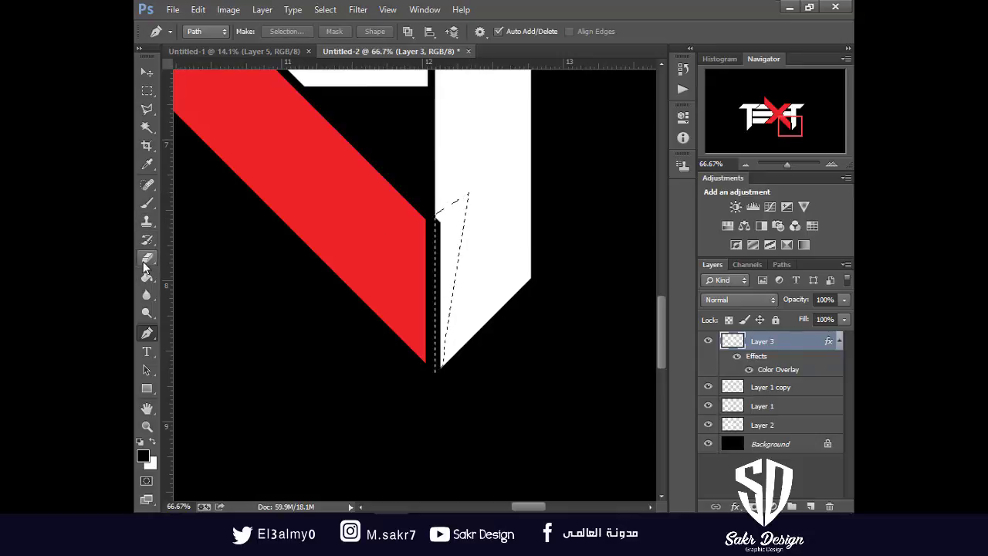
{"action": "left_click", "coordinate": [146, 280]}
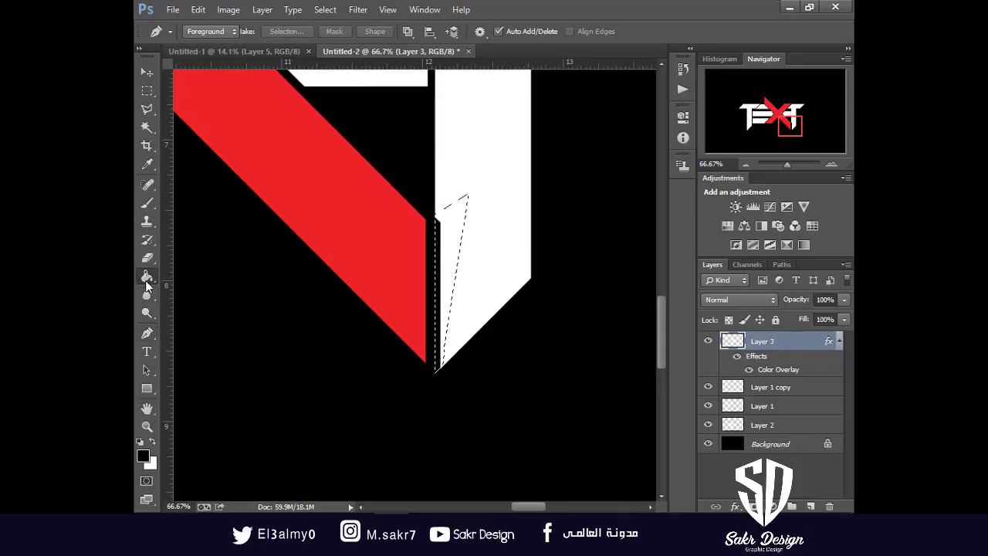
{"action": "left_click", "coordinate": [153, 443]}
{"action": "left_click", "coordinate": [443, 250]}
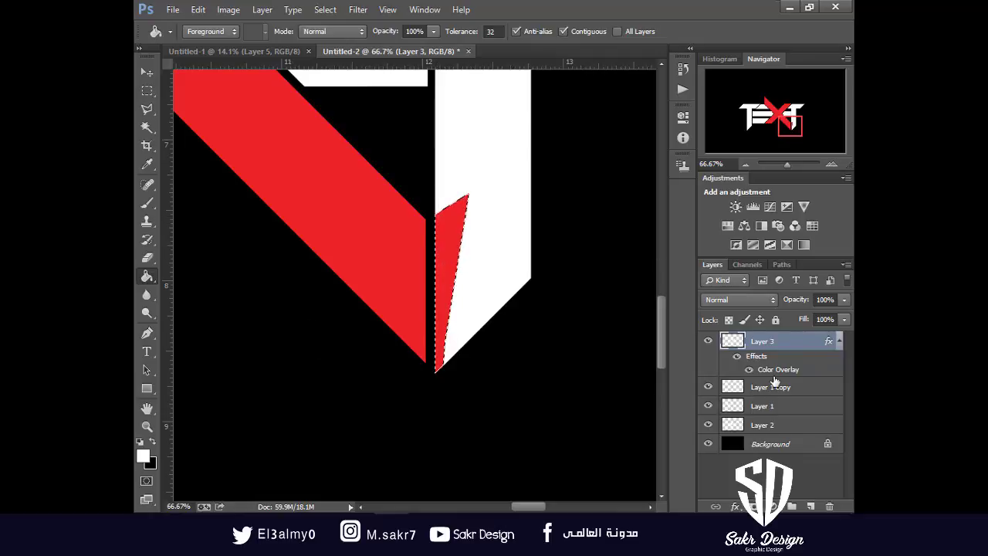
{"action": "key", "text": "v"}
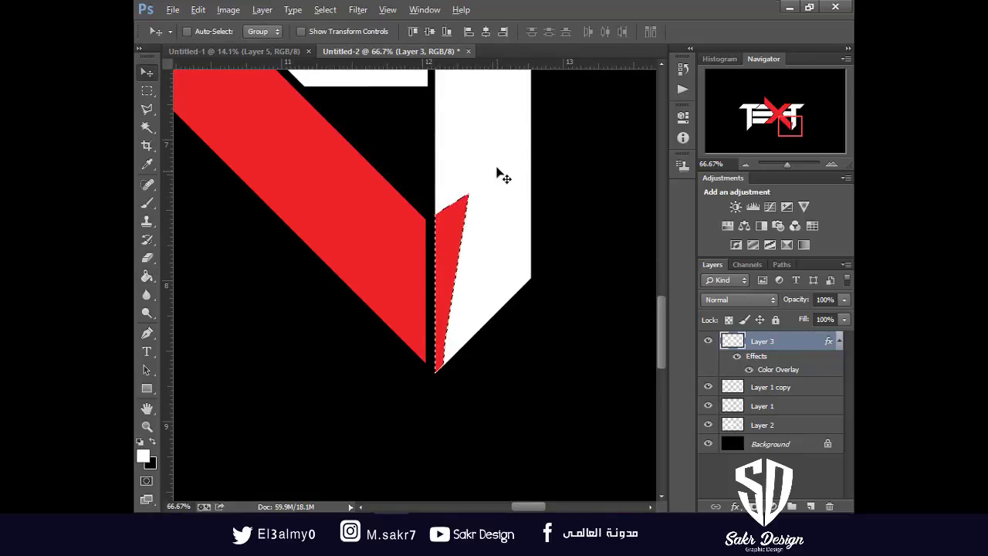
{"action": "key", "text": "ctrl+z"}
Fill the notch selection with white on Layer 1 copy to straighten the T stem's inner edge, and clear the selection.
{"action": "right_click", "coordinate": [503, 174]}
{"action": "left_click", "coordinate": [530, 175]}
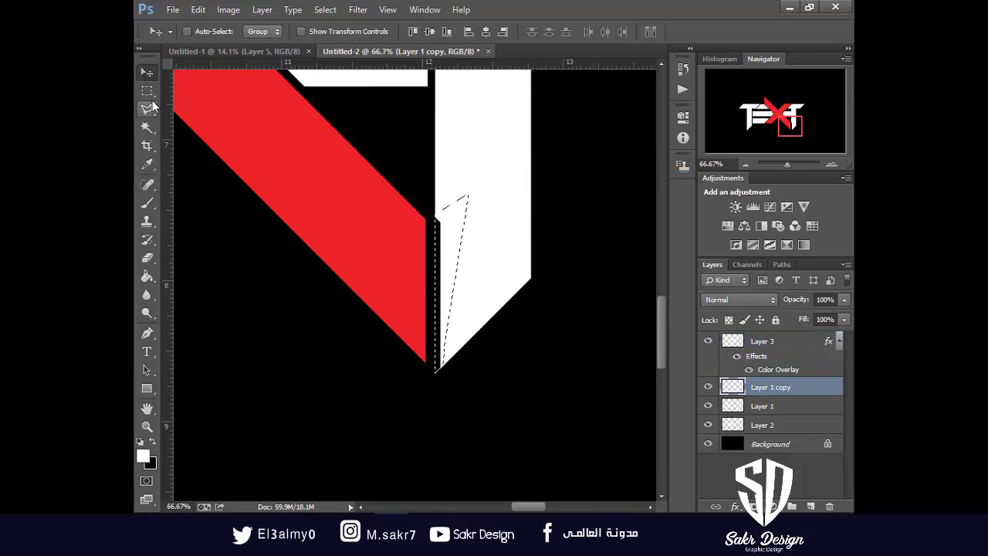
{"action": "left_click", "coordinate": [146, 276]}
{"action": "left_click", "coordinate": [432, 254]}
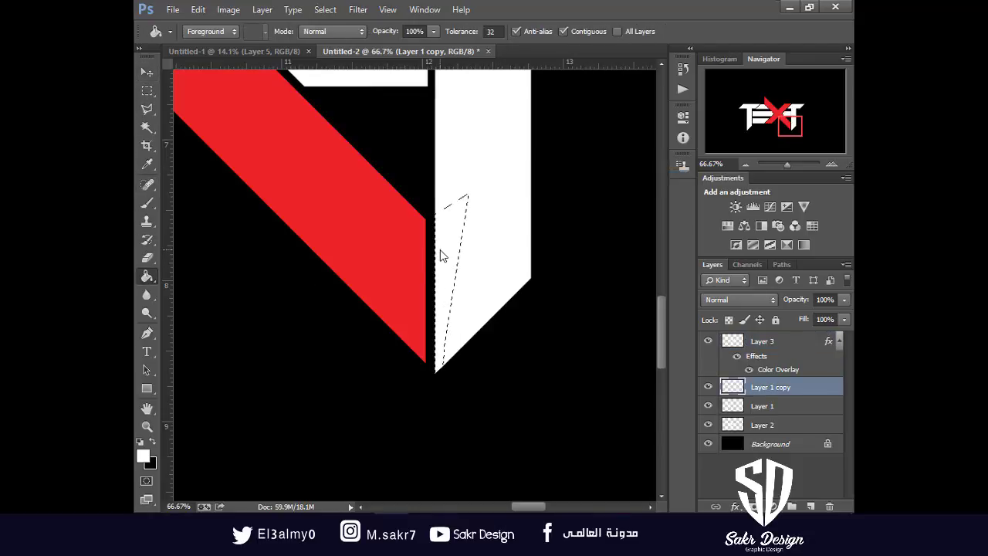
{"action": "key", "text": "ctrl+d"}
Marquee-select the lower end of the T stem and nudge it up until its tip aligns with the X's lower tip, and deselect.
{"action": "left_click_drag", "start_coordinate": [455, 244], "coordinate": [462, 287]}
{"action": "right_click", "coordinate": [424, 299], "text": "shift"}
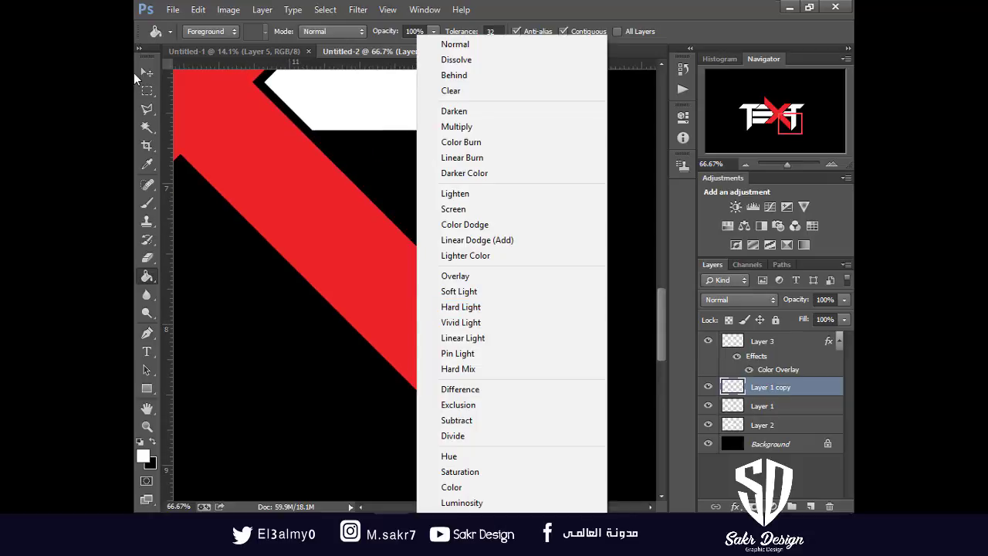
{"action": "key", "text": "Escape"}
{"action": "key", "text": "m"}
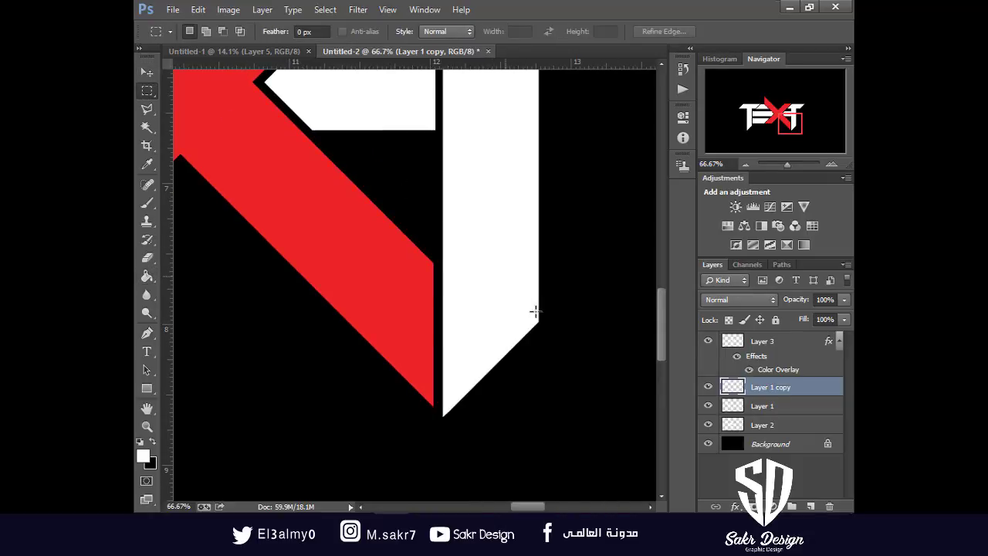
{"action": "left_click_drag", "start_coordinate": [556, 220], "coordinate": [423, 449]}
{"action": "key", "text": "v"}
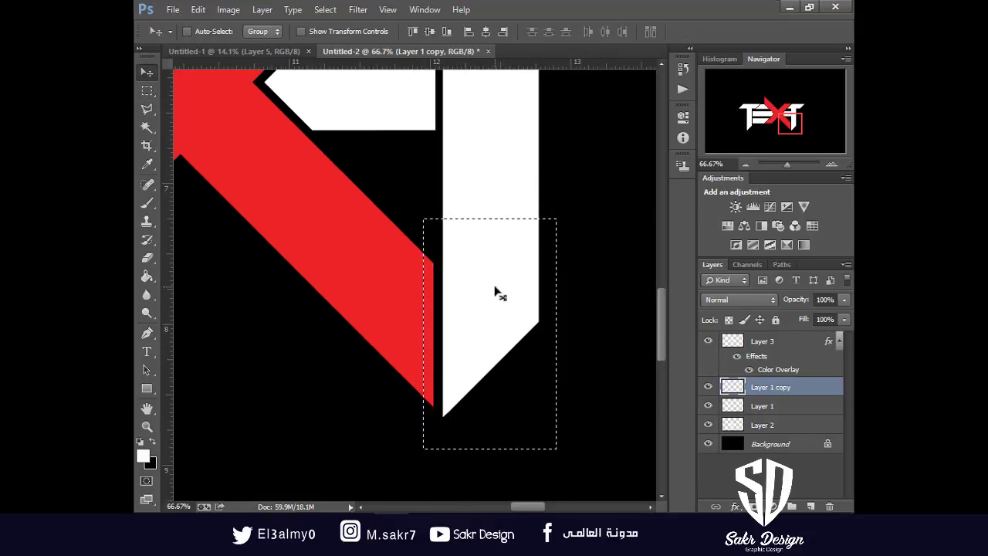
{"action": "key", "text": "Up"}
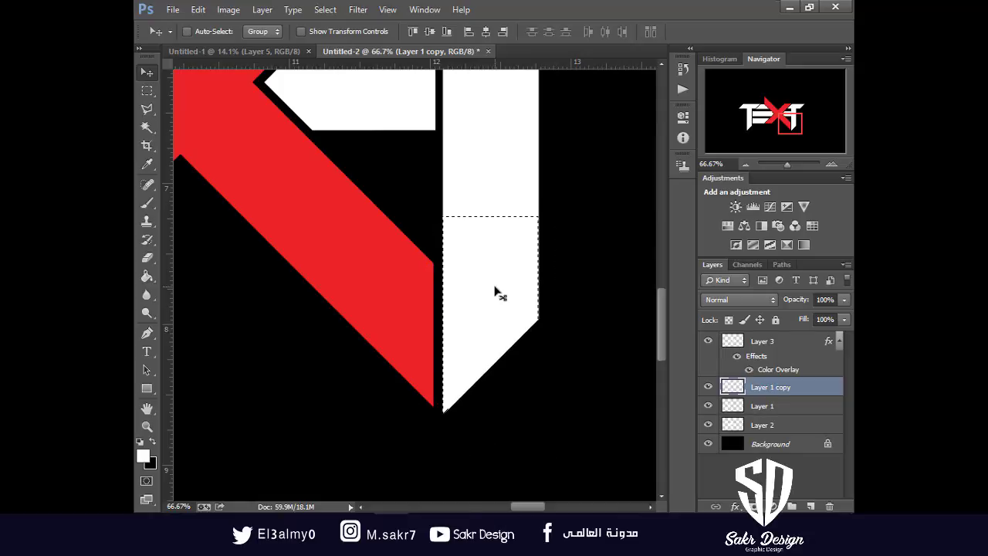
{"action": "key", "text": "Up"}
{"action": "key", "text": "Up"}
{"action": "key", "text": "Up"}
{"action": "key", "text": "Up"}
{"action": "key", "text": "Up"}
{"action": "key", "text": "Up"}
{"action": "key", "text": "Up"}
{"action": "key", "text": "Up"}
{"action": "key", "text": "Up"}
{"action": "key", "text": "Up"}
{"action": "key", "text": "Up"}
{"action": "key", "text": "Up"}
{"action": "key", "text": "Up"}
{"action": "key", "text": "Up"}
{"action": "key", "text": "Up"}
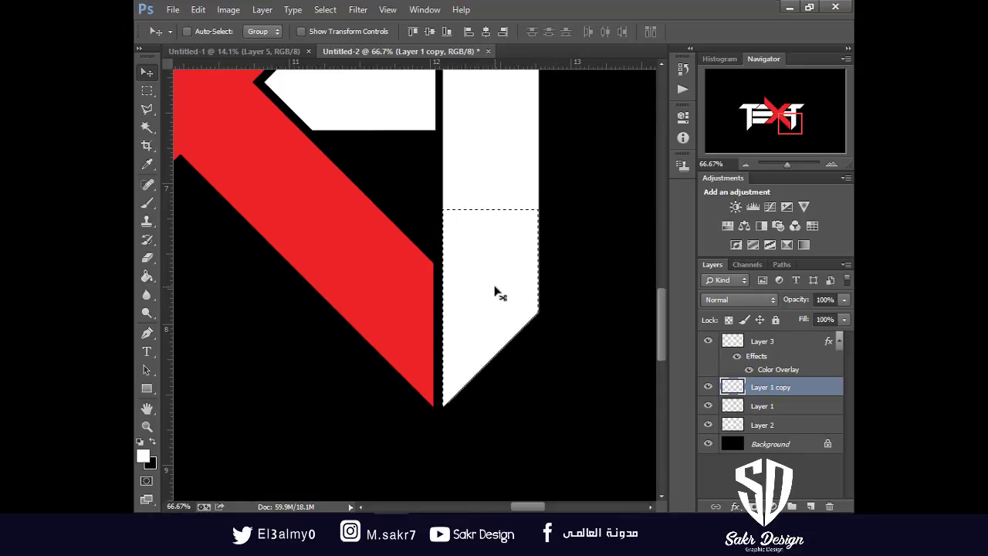
{"action": "key", "text": "Down"}
{"action": "key", "text": "Down"}
{"action": "key", "text": "ctrl+d"}
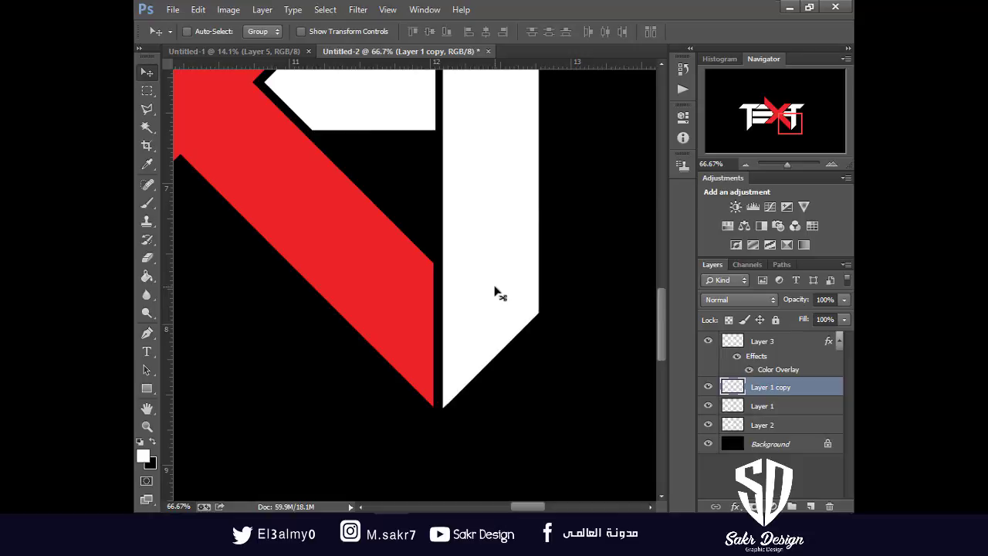
Examine the whole logo and the gaps between the X, the E bars and the T.
{"action": "key", "text": "ctrl+minus"}
{"action": "key", "text": "ctrl+0"}
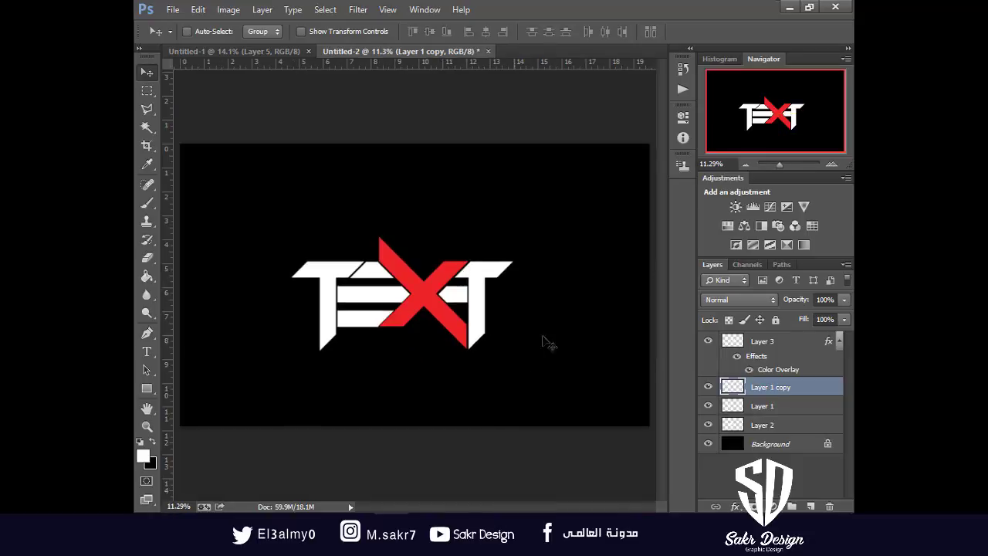
{"action": "key", "text": "ctrl+plus"}
{"action": "key", "text": "ctrl+plus"}
{"action": "key", "text": "ctrl+plus"}
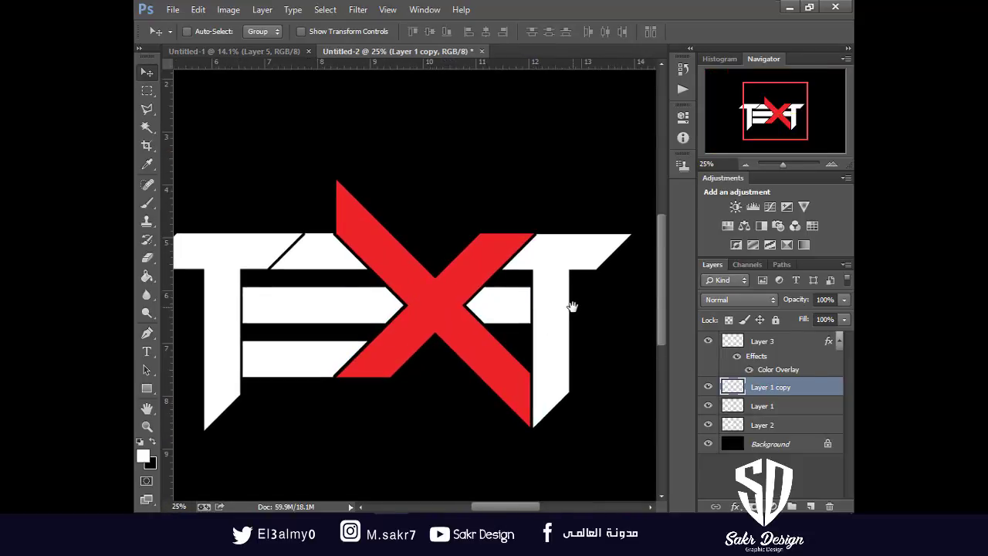
{"action": "key", "text": "ctrl+plus"}
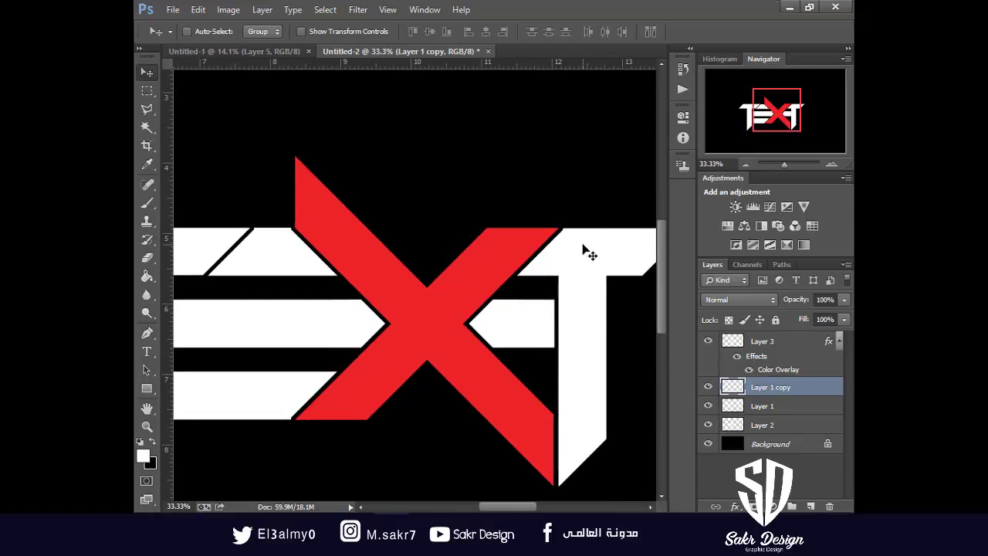
{"action": "key", "text": "ctrl+0"}
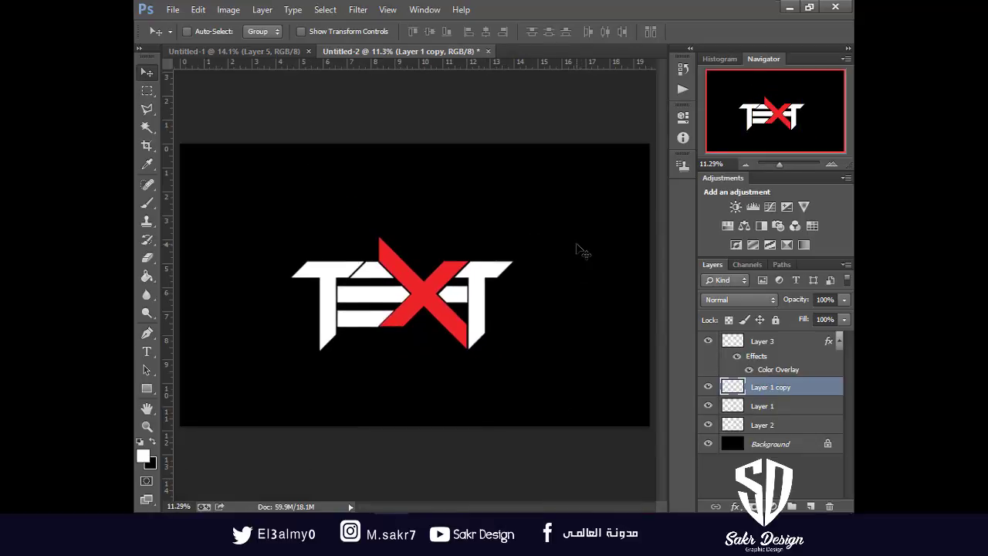
Select the red X's layer and change its Color Overlay colour to white (ffffff).
{"action": "key", "text": "ctrl+plus"}
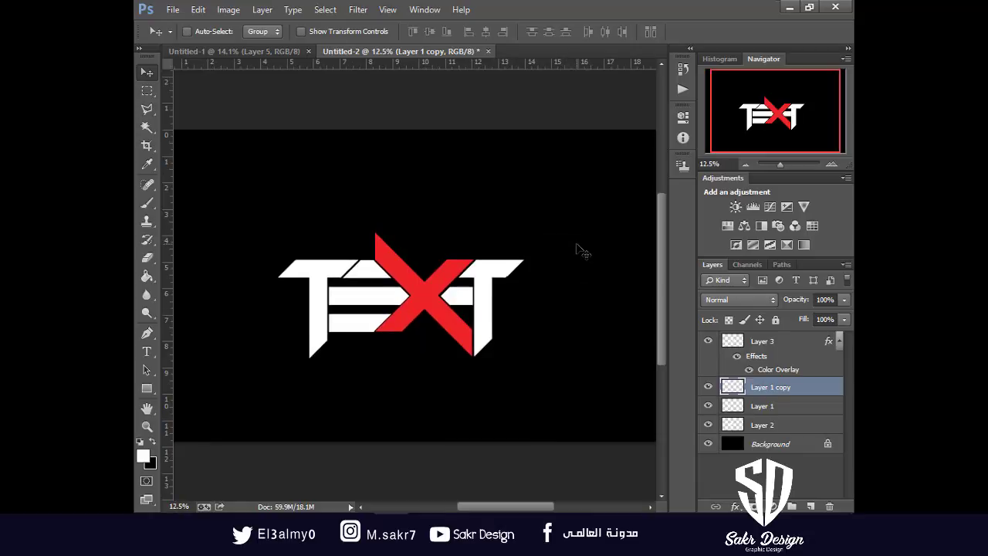
{"action": "right_click", "coordinate": [434, 295]}
{"action": "left_click", "coordinate": [444, 299]}
{"action": "left_click", "coordinate": [735, 507]}
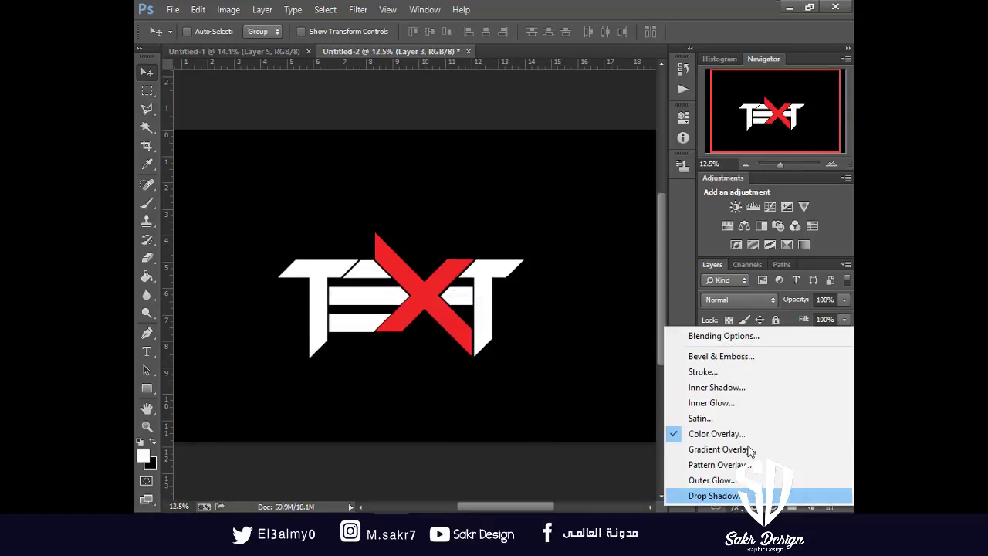
{"action": "left_click", "coordinate": [745, 436]}
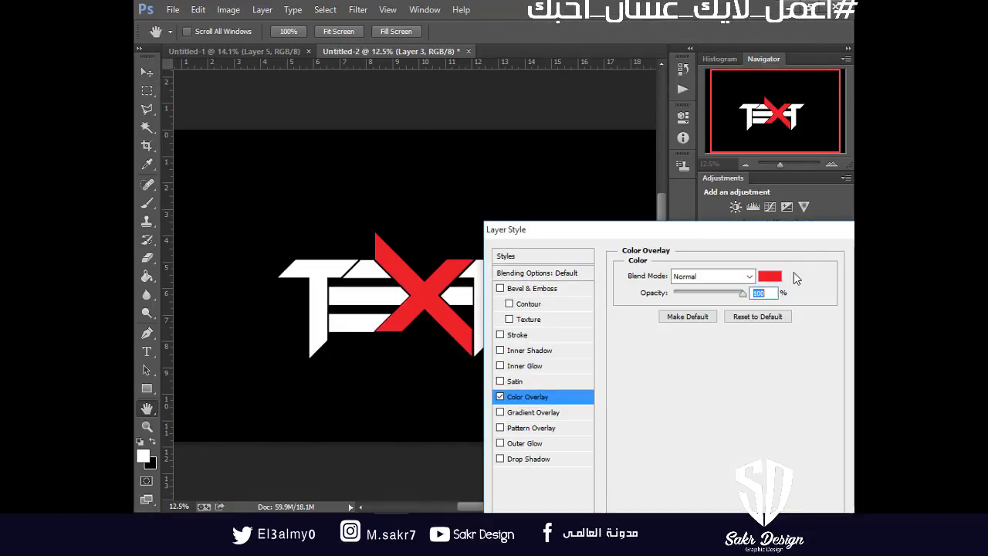
{"action": "left_click", "coordinate": [776, 278]}
{"action": "type", "text": "ffffff"}
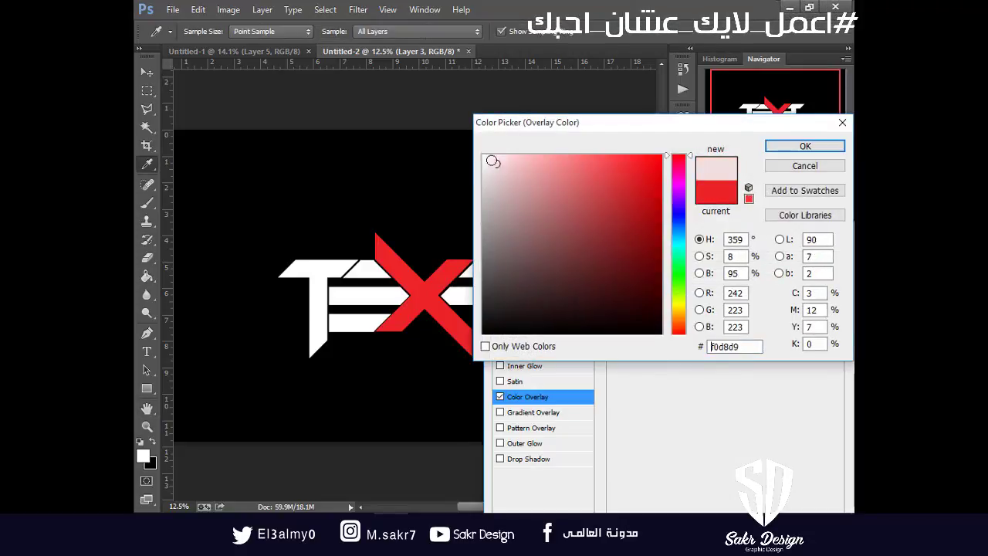
{"action": "left_click", "coordinate": [813, 152]}
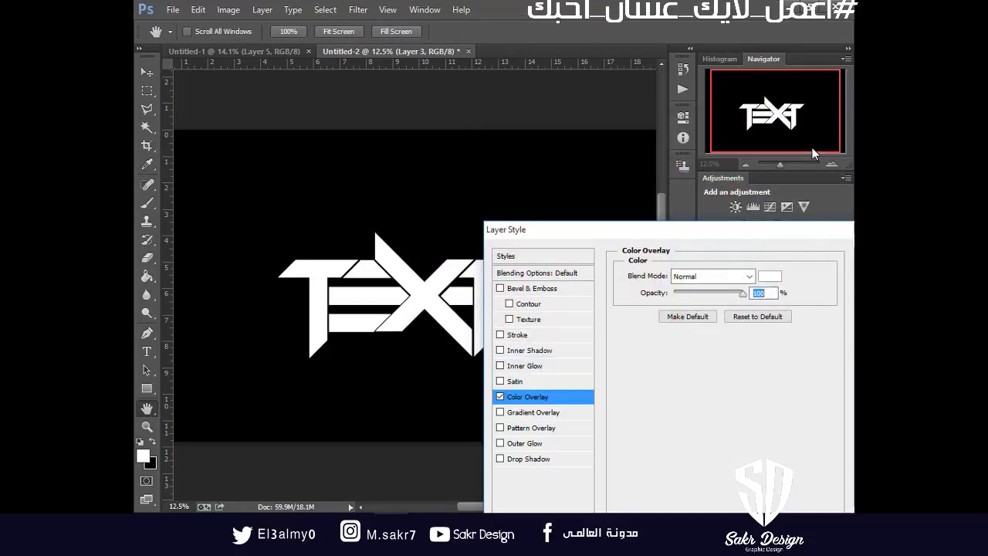
{"action": "key", "text": "Return"}
Merge all four letter layers into a single layer above the background and duplicate the merged layer.
{"action": "key", "text": "ctrl+plus"}
{"action": "key", "text": "ctrl+plus"}
{"action": "key", "text": "ctrl+plus"}
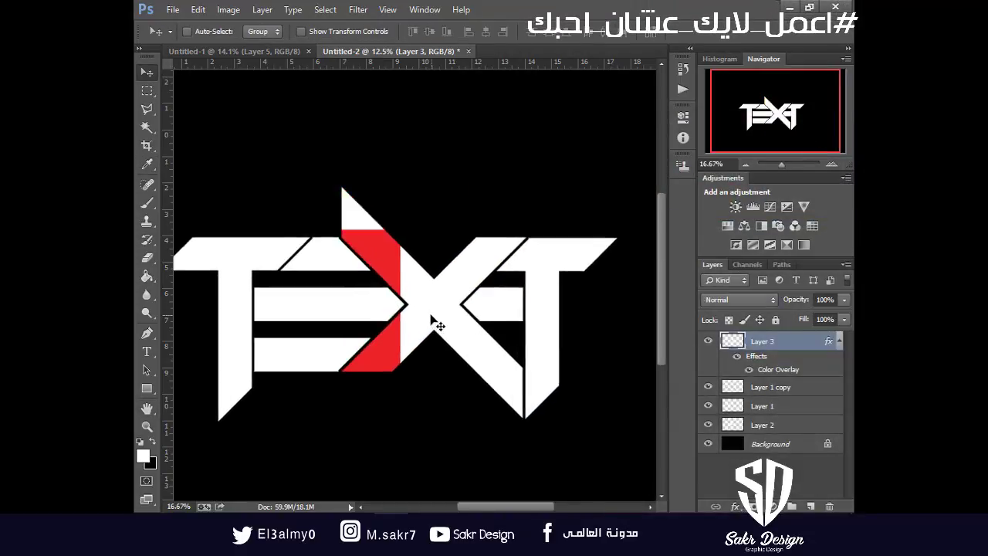
{"action": "key", "text": "ctrl+0"}
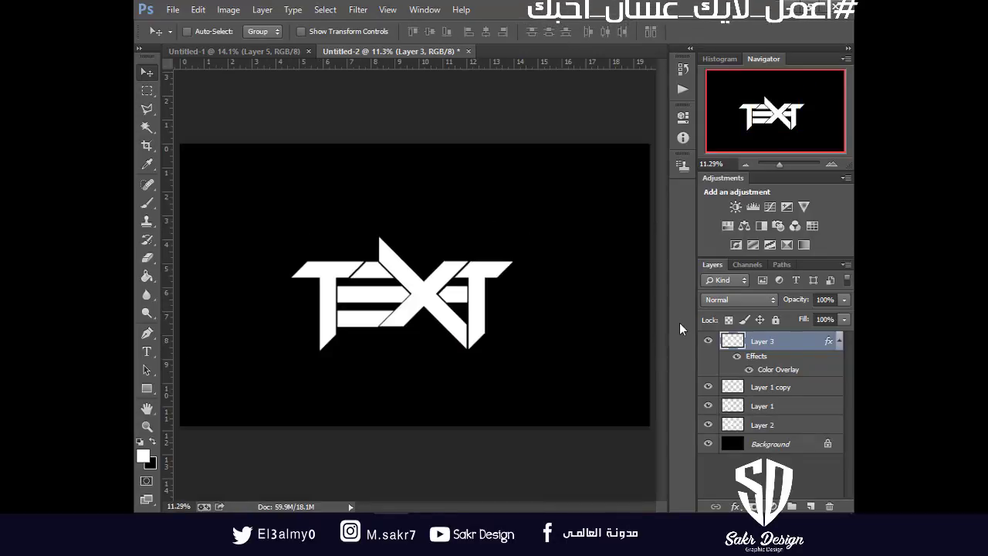
{"action": "left_click", "coordinate": [755, 425], "text": "shift"}
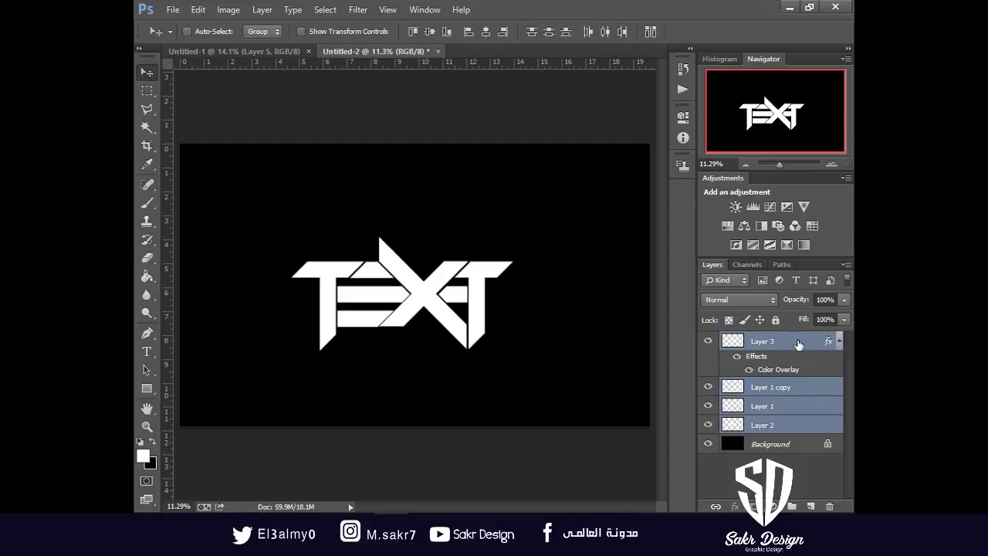
{"action": "key", "text": "ctrl+e"}
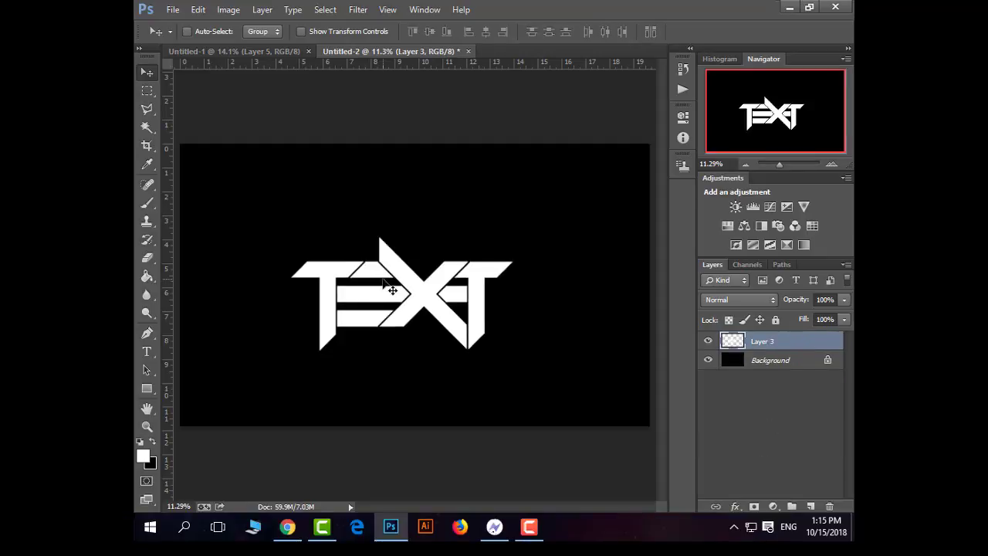
{"action": "key", "text": "ctrl+j"}
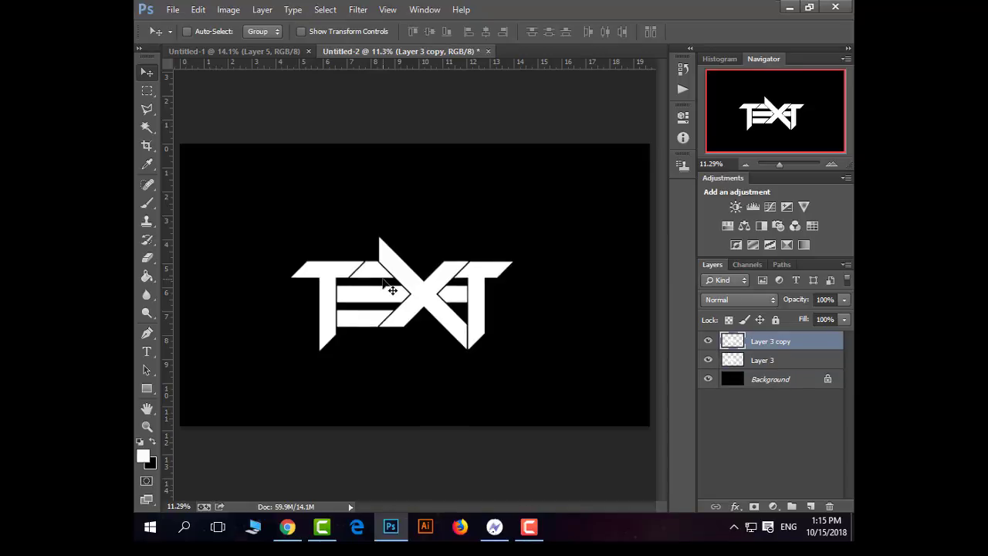
Add an outside Stroke effect in bright cyan to Layer 3 copy.
{"action": "left_click", "coordinate": [734, 506]}
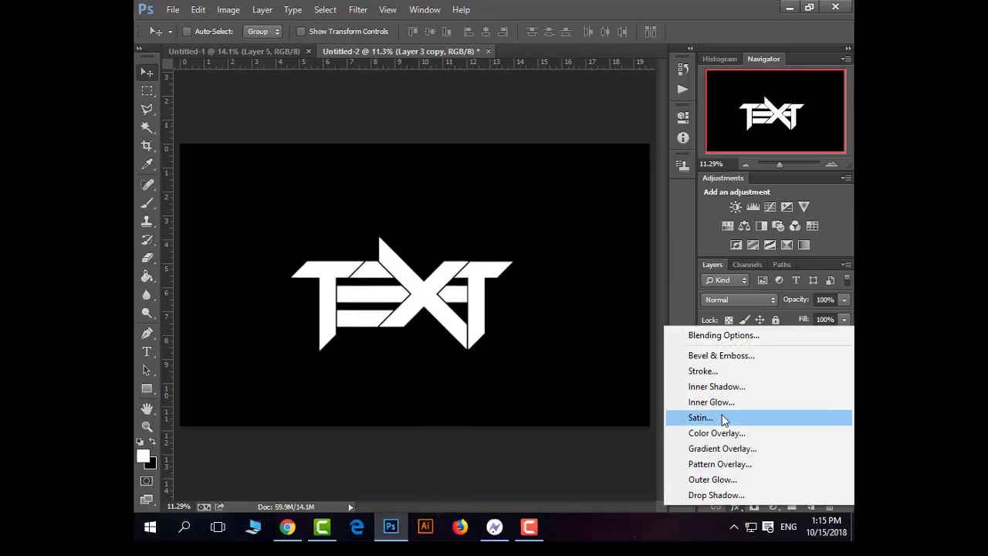
{"action": "left_click", "coordinate": [721, 371]}
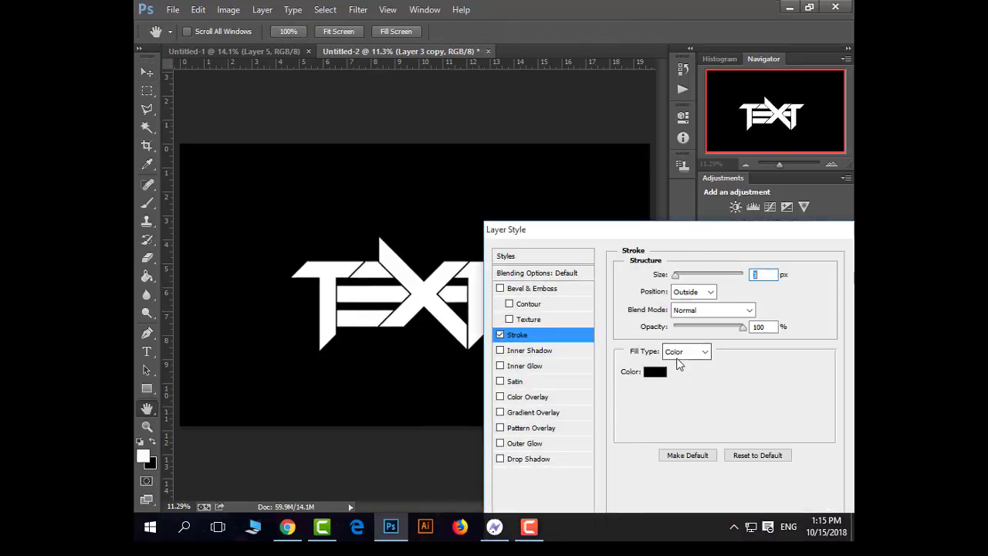
{"action": "left_click", "coordinate": [651, 376]}
{"action": "left_click_drag", "start_coordinate": [633, 328], "coordinate": [452, 99]}
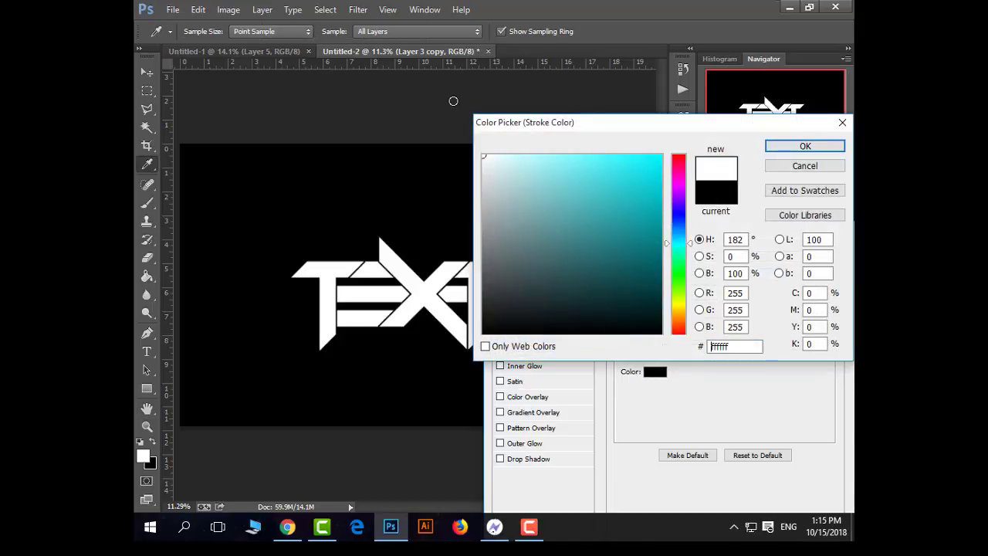
{"action": "left_click_drag", "start_coordinate": [630, 231], "coordinate": [704, 126]}
{"action": "key", "text": "Return"}
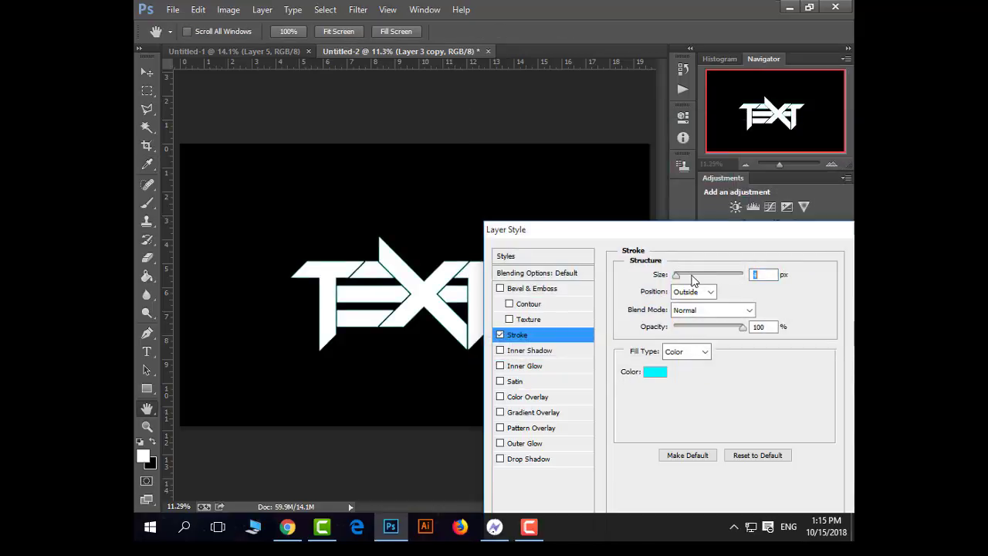
Increase the size of Layer 3 copy's cyan stroke to about 27 px and apply the layer style.
{"action": "key", "text": "ctrl+plus"}
{"action": "key", "text": "ctrl+plus"}
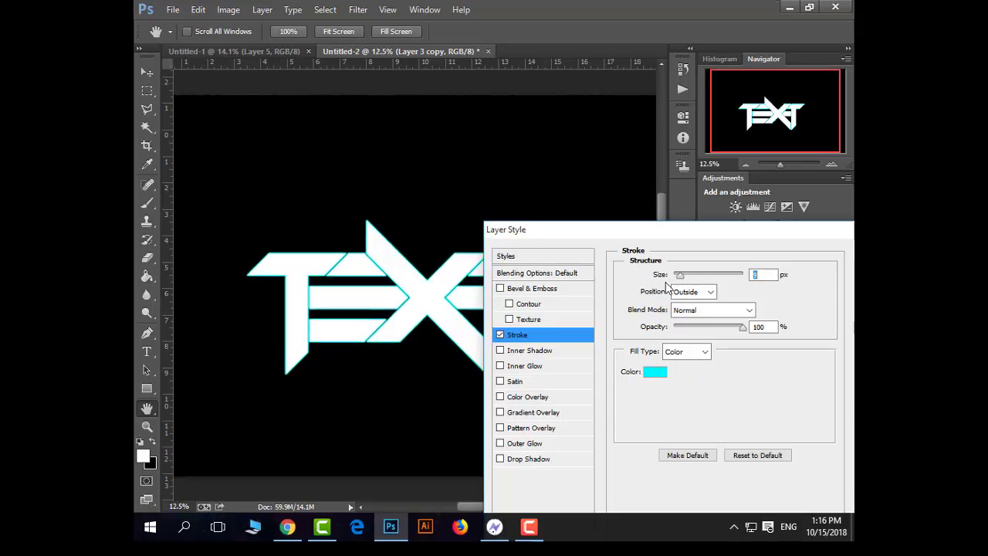
{"action": "key", "text": "Up"}
{"action": "key", "text": "Up"}
{"action": "key", "text": "Up"}
{"action": "key", "text": "Up"}
{"action": "key", "text": "Up"}
{"action": "key", "text": "Up"}
{"action": "key", "text": "Up"}
{"action": "key", "text": "Up"}
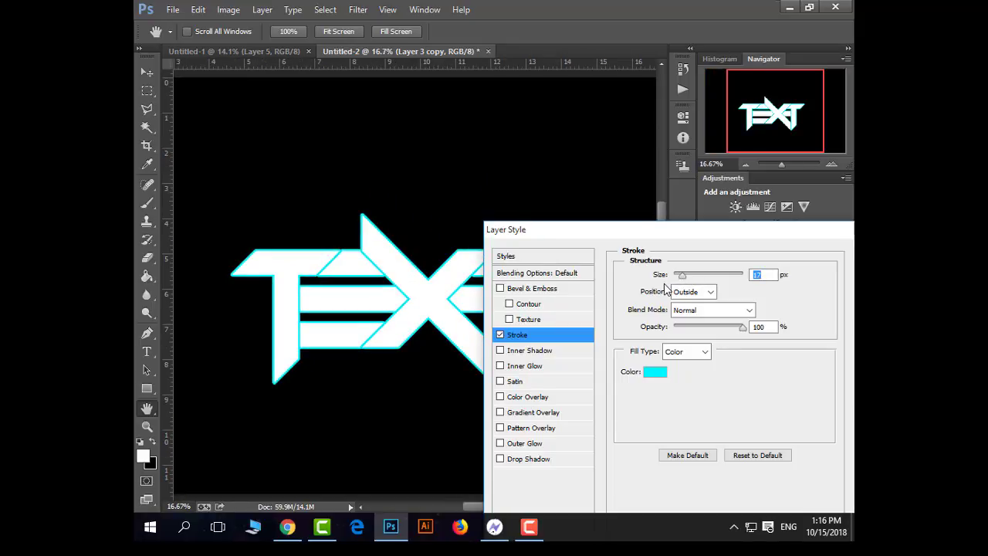
{"action": "key", "text": "Up"}
{"action": "key", "text": "Up"}
{"action": "key", "text": "Up"}
{"action": "key", "text": "Up"}
{"action": "key", "text": "Up"}
{"action": "key", "text": "Up"}
{"action": "key", "text": "Up"}
{"action": "key", "text": "Up"}
{"action": "key", "text": "Up"}
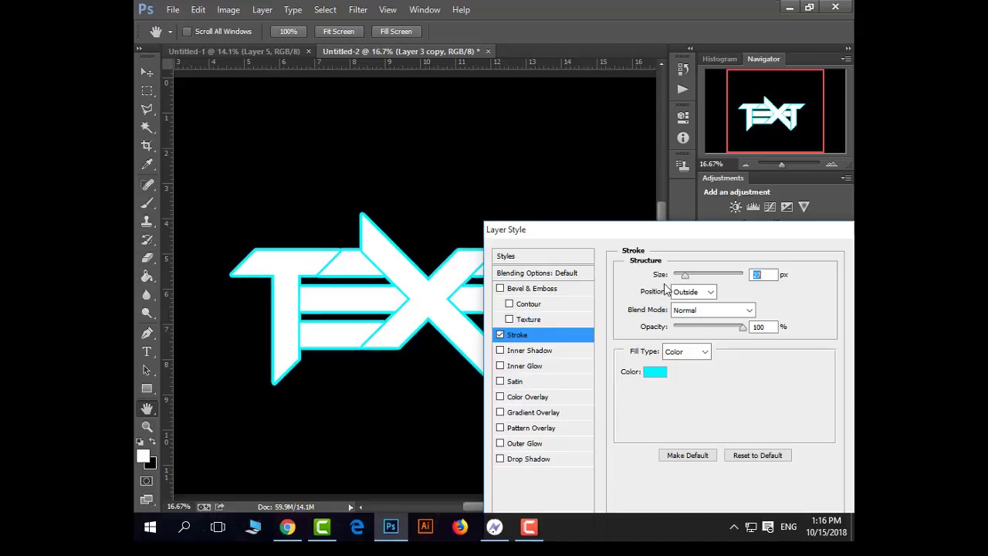
{"action": "key", "text": "Return"}
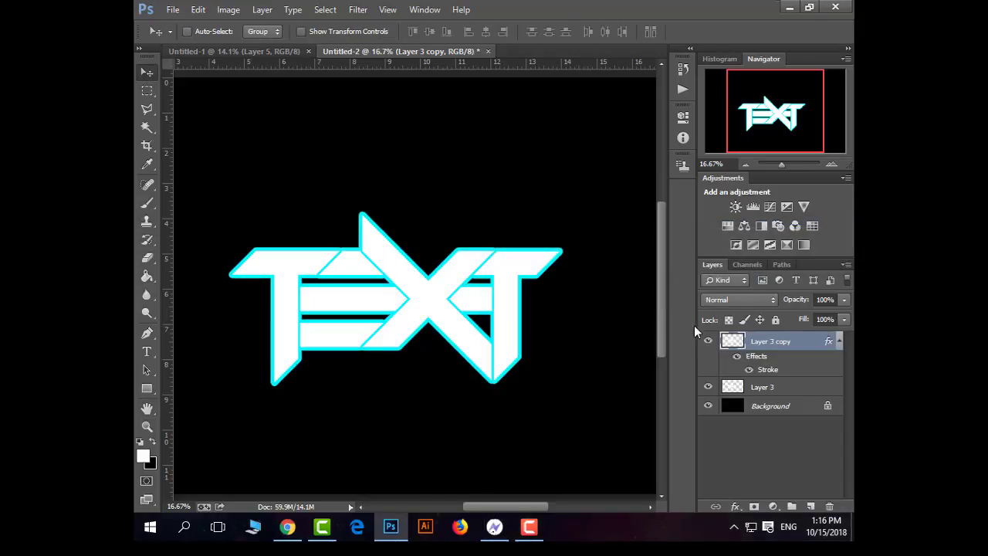
Create a new empty layer and merge it with Layer 3 copy to rasterize the cyan stroke.
{"action": "left_click", "coordinate": [809, 505]}
{"action": "left_click", "coordinate": [781, 366], "text": "shift"}
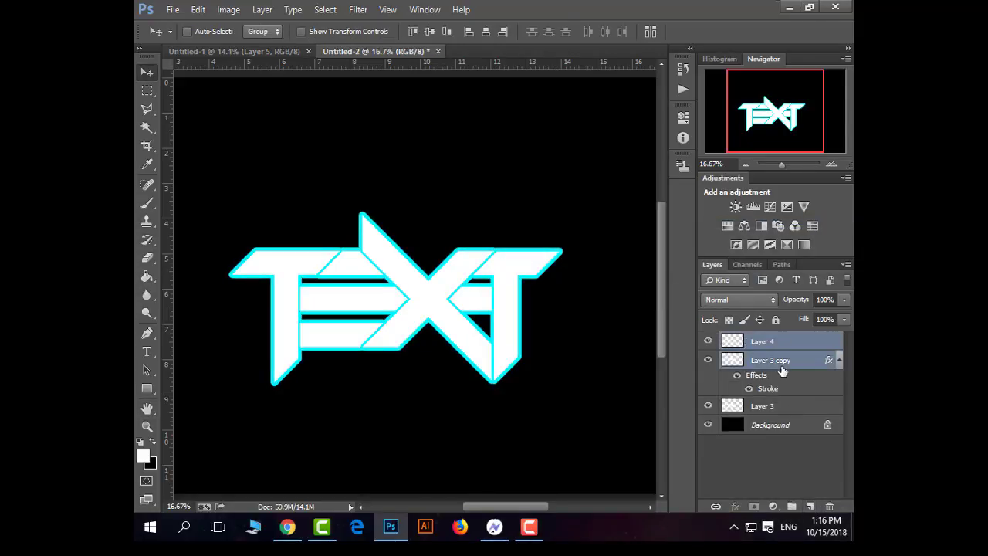
{"action": "key", "text": "ctrl+e"}
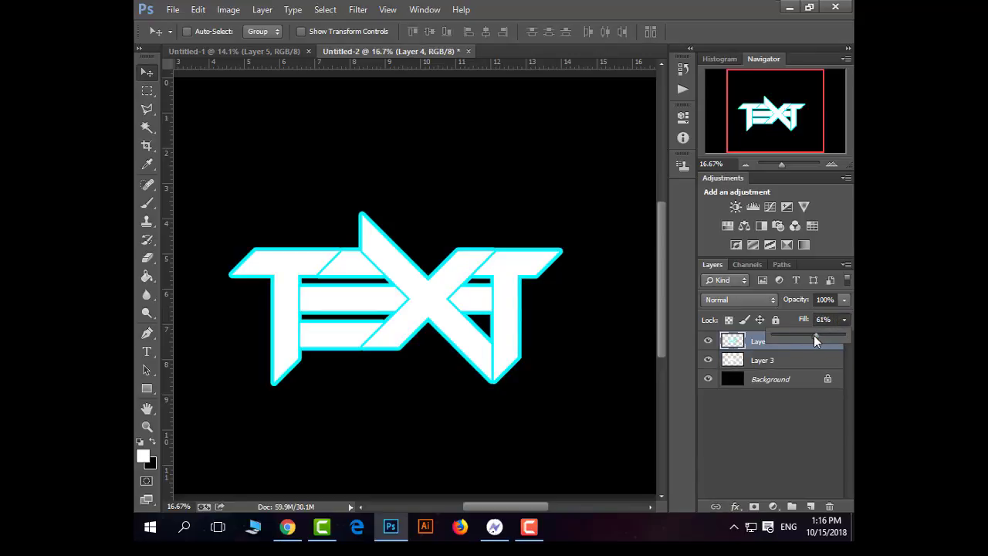
Set Layer 4's fill to 0% and try an outside stroke in red (ff0000) around the logo.
{"action": "left_click", "coordinate": [735, 506]}
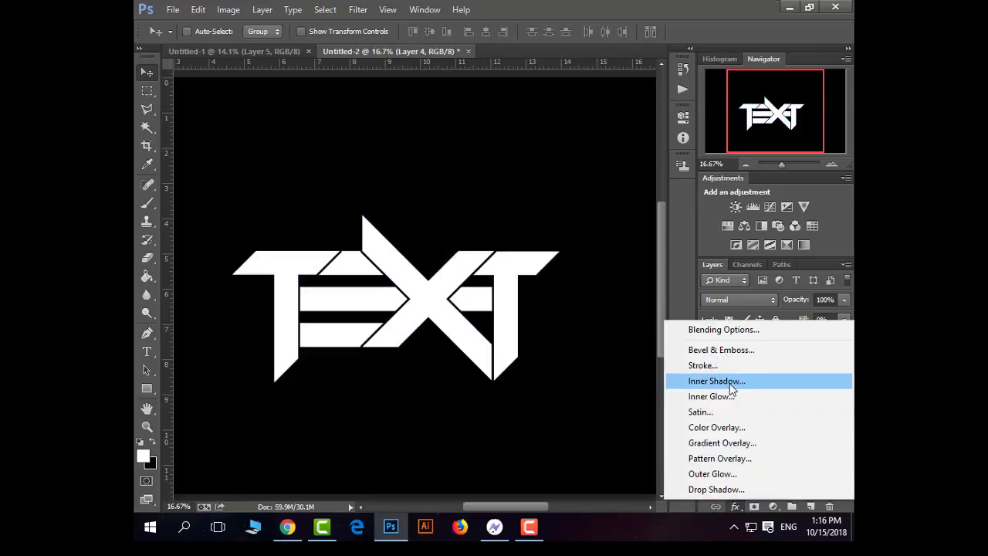
{"action": "left_click", "coordinate": [709, 367]}
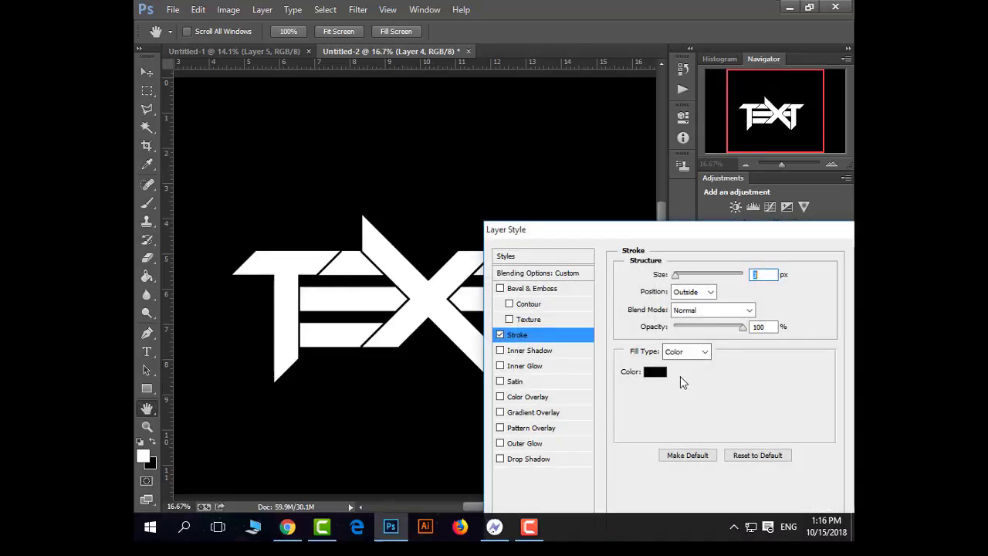
{"action": "left_click", "coordinate": [648, 375]}
{"action": "mouse_move", "coordinate": [639, 227]}
{"action": "left_mouse_down"}
{"action": "mouse_move", "coordinate": [691, 165]}
{"action": "mouse_move", "coordinate": [679, 132]}
{"action": "left_mouse_up"}
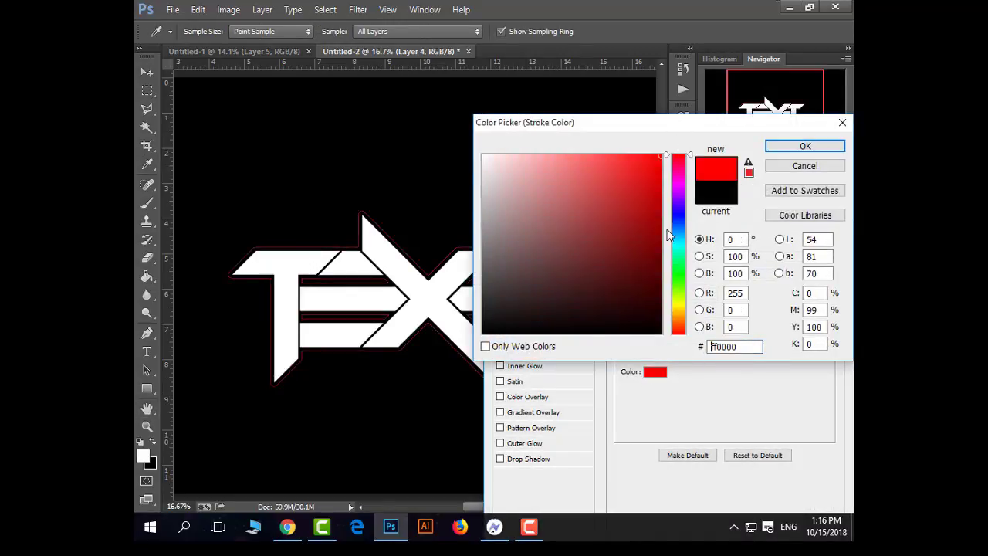
{"action": "key", "text": "Return"}
Try different sizes for Layer 4's red stroke, up to about 40 px.
{"action": "key", "text": "Up"}
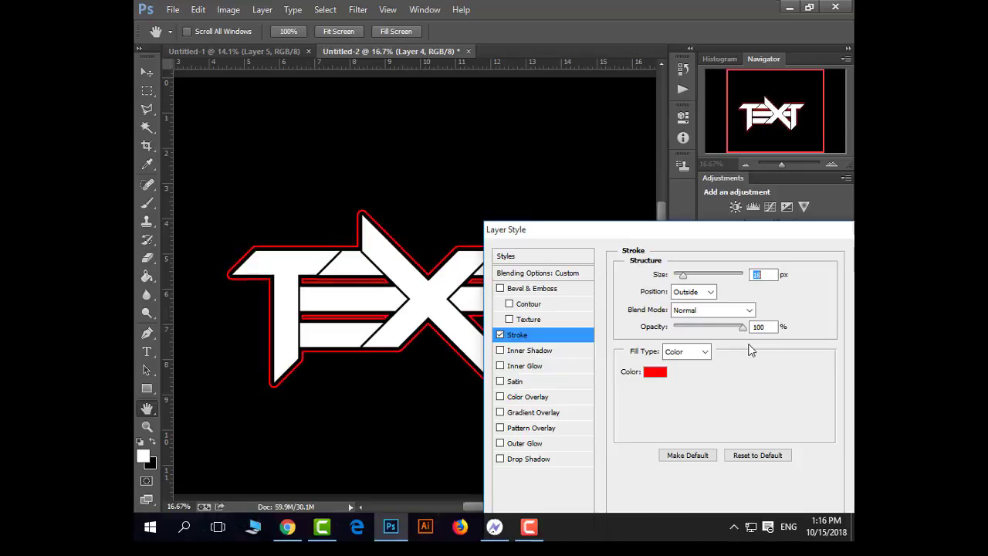
{"action": "key", "text": "Up"}
{"action": "key", "text": "Up"}
{"action": "key", "text": "Up"}
{"action": "key", "text": "Up"}
{"action": "key", "text": "Up"}
{"action": "key", "text": "Up"}
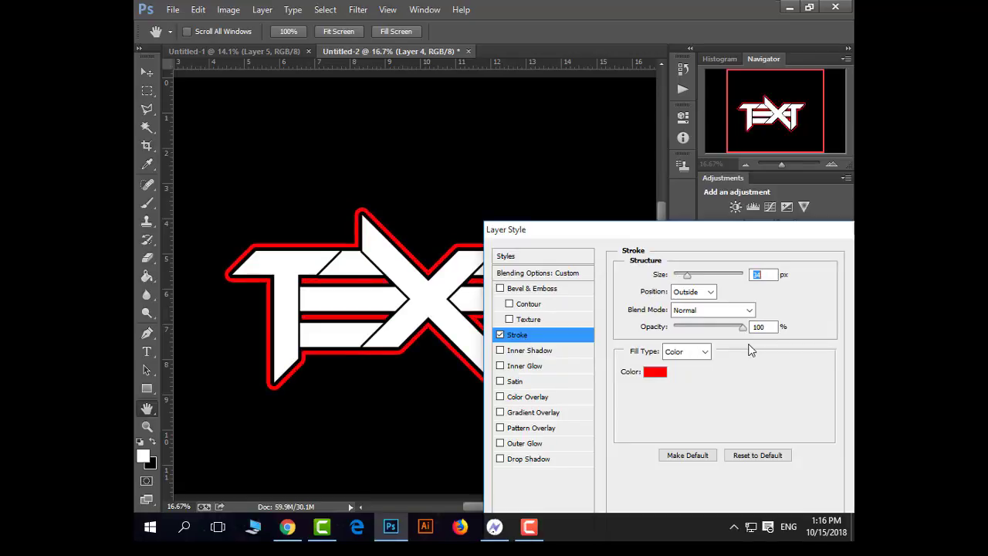
{"action": "key", "text": "Down"}
{"action": "key", "text": "Down"}
{"action": "key", "text": "Down"}
{"action": "key", "text": "Down"}
{"action": "key", "text": "Up"}
{"action": "key", "text": "Up"}
{"action": "key", "text": "Up"}
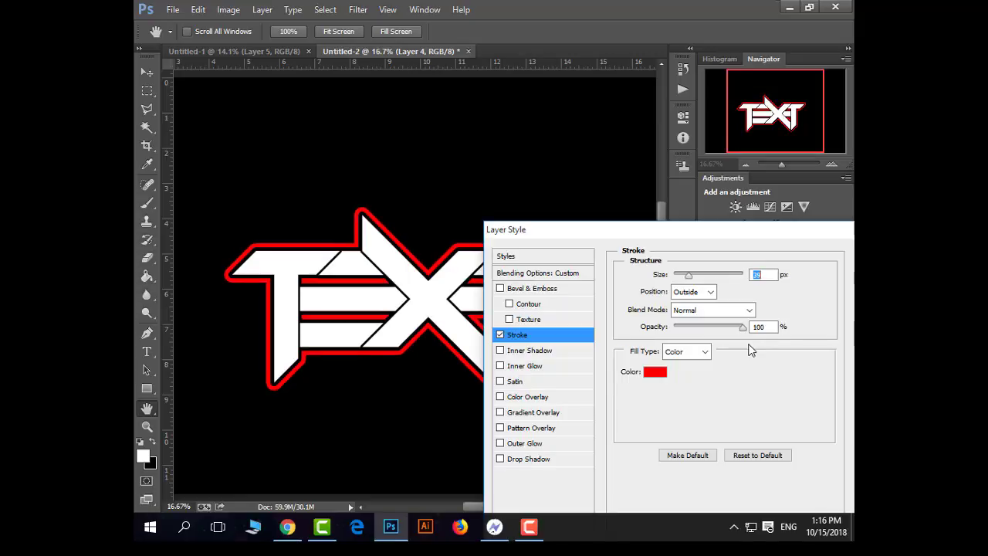
{"action": "key", "text": "Down"}
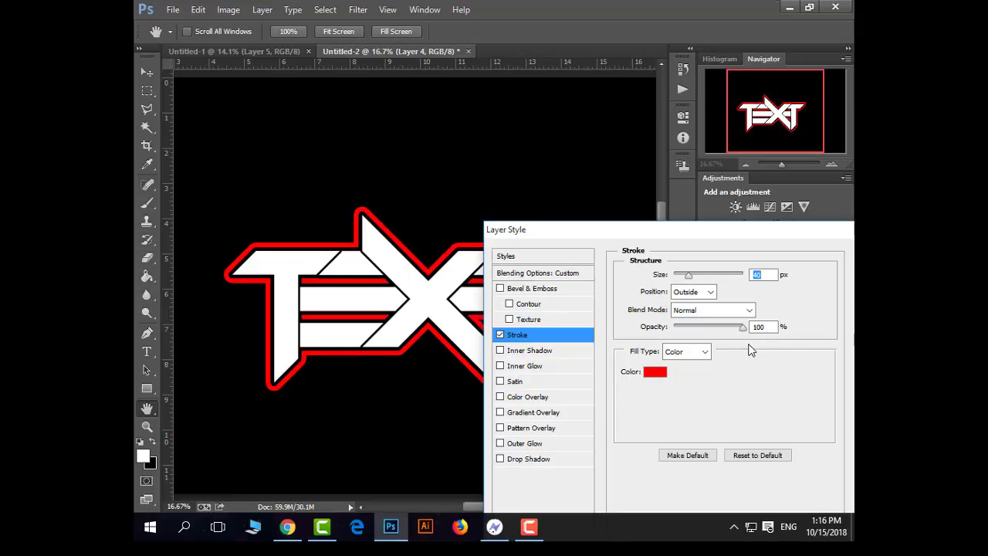
{"action": "key", "text": "Down"}
{"action": "key", "text": "Down"}
{"action": "key", "text": "Down"}
{"action": "key", "text": "Down"}
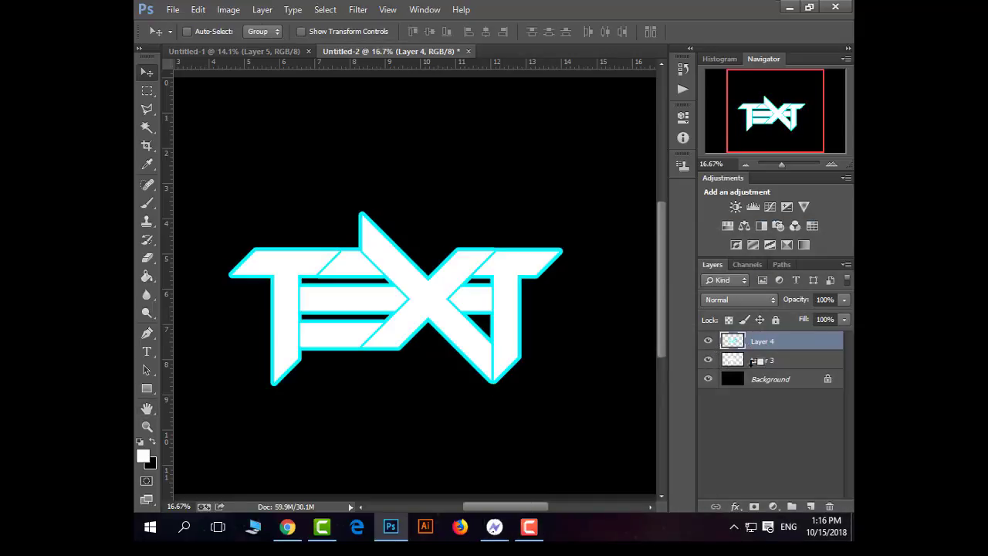
Undo the fill change and layer merge, and set Layer 3 copy's cyan stroke size to 40 px.
{"action": "left_click_drag", "start_coordinate": [752, 361], "coordinate": [764, 368]}
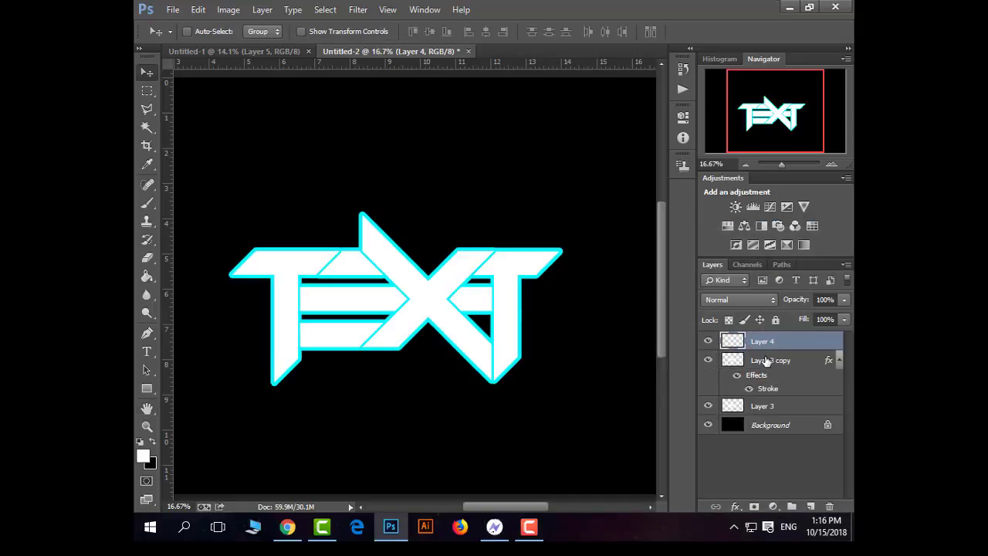
{"action": "left_click", "coordinate": [768, 369]}
{"action": "left_click", "coordinate": [736, 506]}
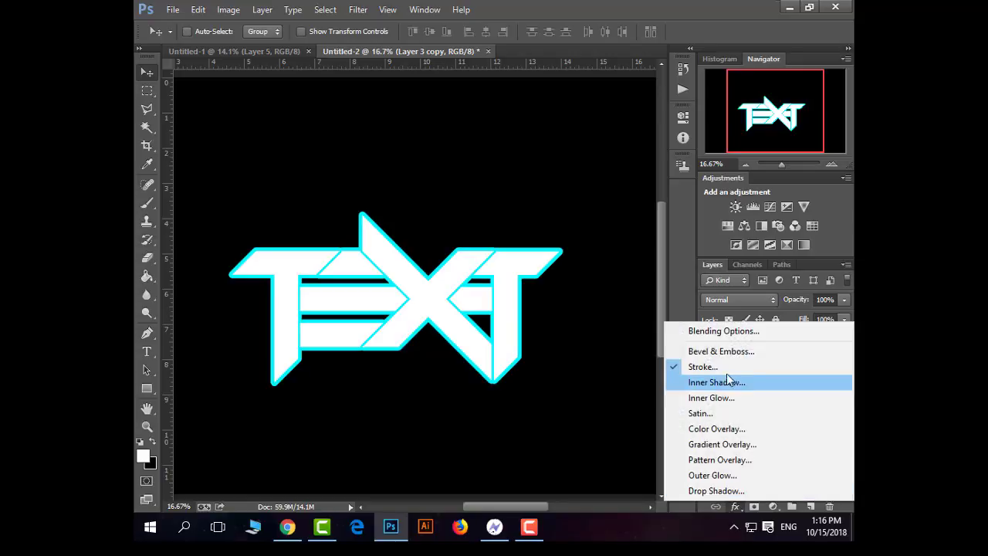
{"action": "left_click", "coordinate": [715, 365]}
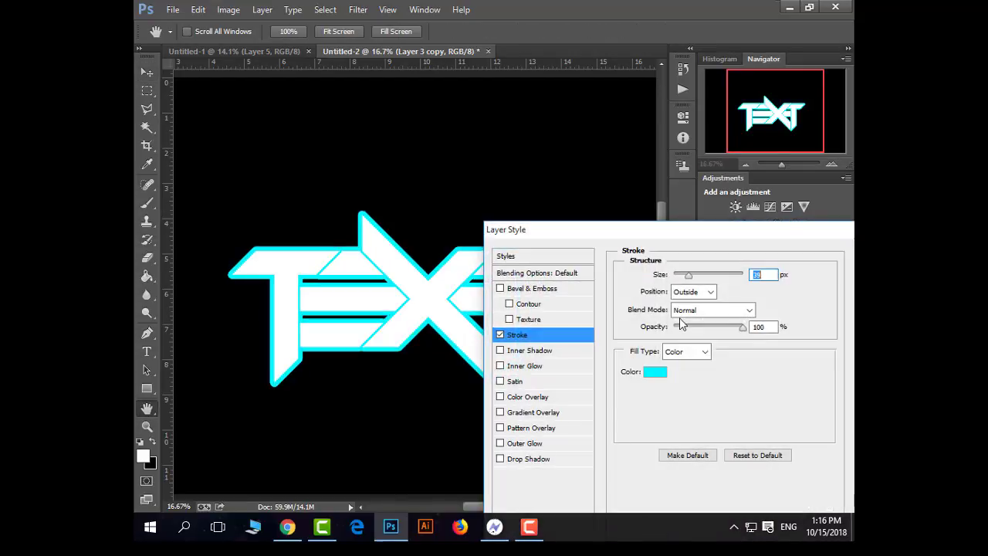
{"action": "type", "text": "40"}
{"action": "key", "text": "Return"}
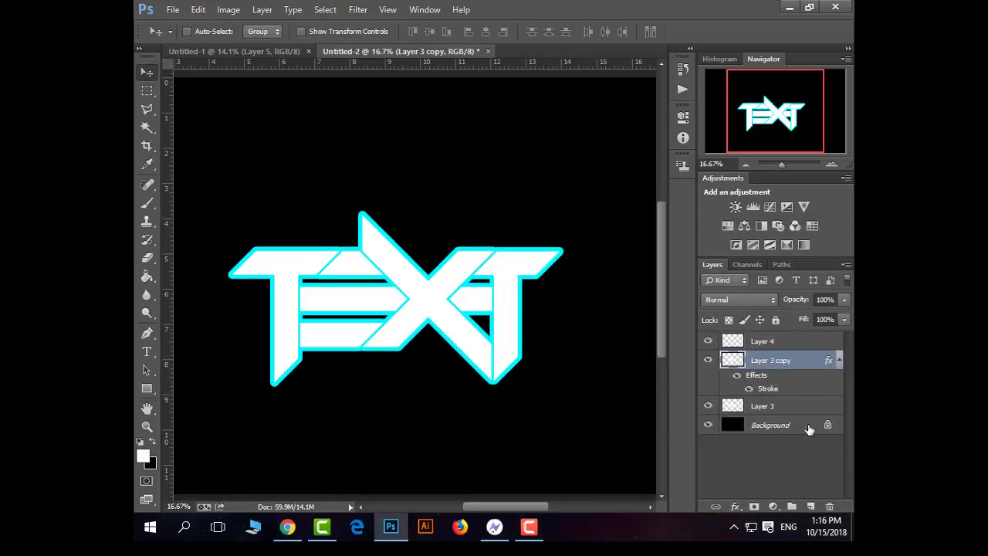
Merge Layer 3 copy with Layer 4 and add an outside stroke in pure red to the merged layer.
{"action": "left_click", "coordinate": [776, 339], "text": "ctrl"}
{"action": "key", "text": "ctrl+e"}
{"action": "left_click", "coordinate": [732, 506]}
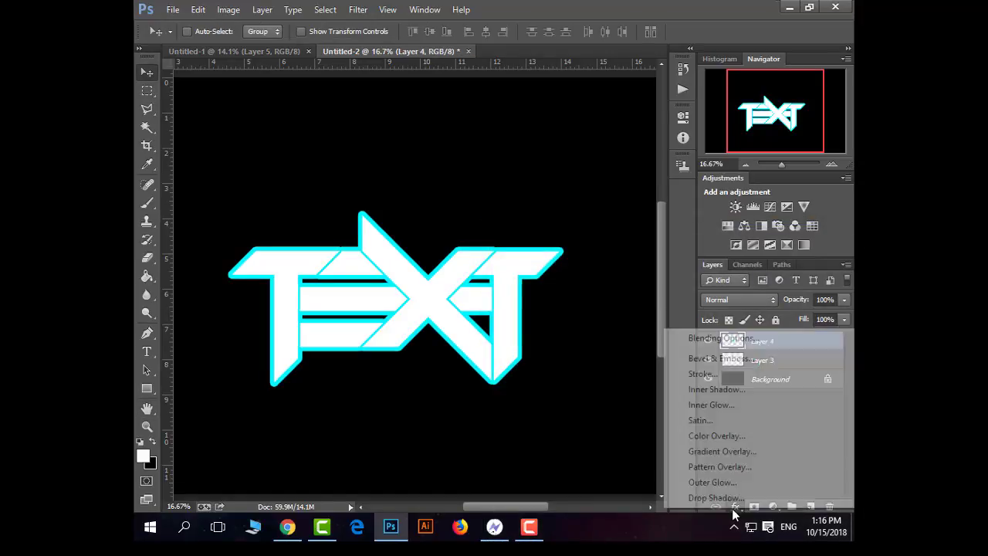
{"action": "left_click", "coordinate": [729, 374]}
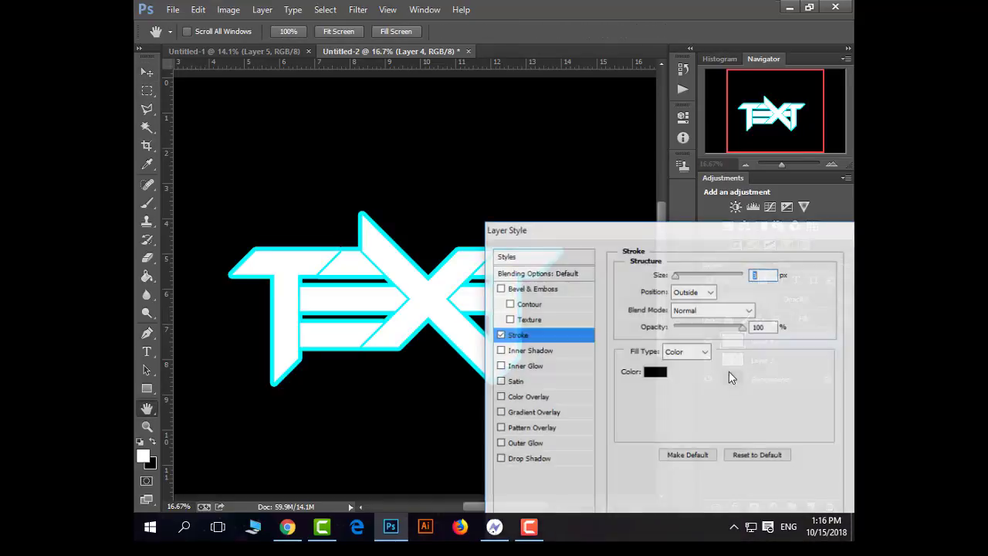
{"action": "left_click", "coordinate": [654, 371]}
{"action": "left_click", "coordinate": [739, 111]}
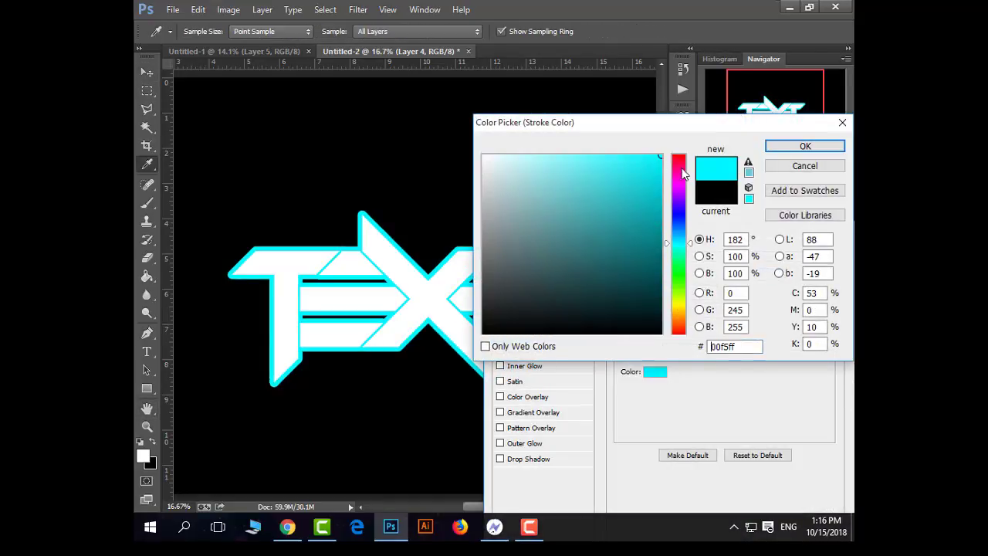
{"action": "left_click_drag", "start_coordinate": [682, 166], "coordinate": [687, 139]}
{"action": "key", "text": "Return"}
Increase the size of Layer 4's red outside stroke to about 25 px and apply the layer style.
{"action": "key", "text": "Up"}
{"action": "key", "text": "Up"}
{"action": "key", "text": "Up"}
{"action": "key", "text": "Up"}
{"action": "key", "text": "Up"}
{"action": "key", "text": "Up"}
{"action": "key", "text": "Up"}
{"action": "key", "text": "Up"}
{"action": "key", "text": "Up"}
{"action": "key", "text": "Up"}
{"action": "key", "text": "Up"}
{"action": "key", "text": "Up"}
{"action": "key", "text": "Up"}
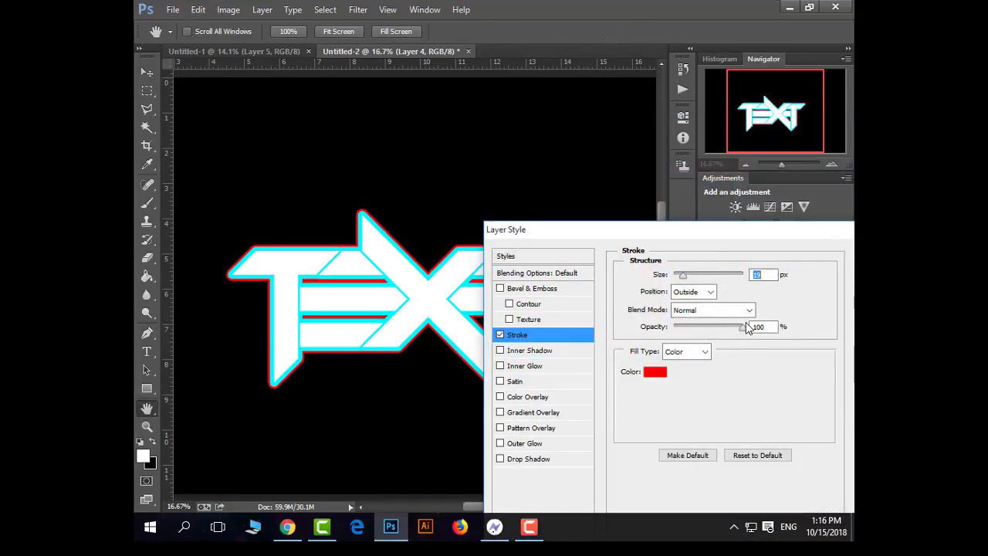
{"action": "key", "text": "Up"}
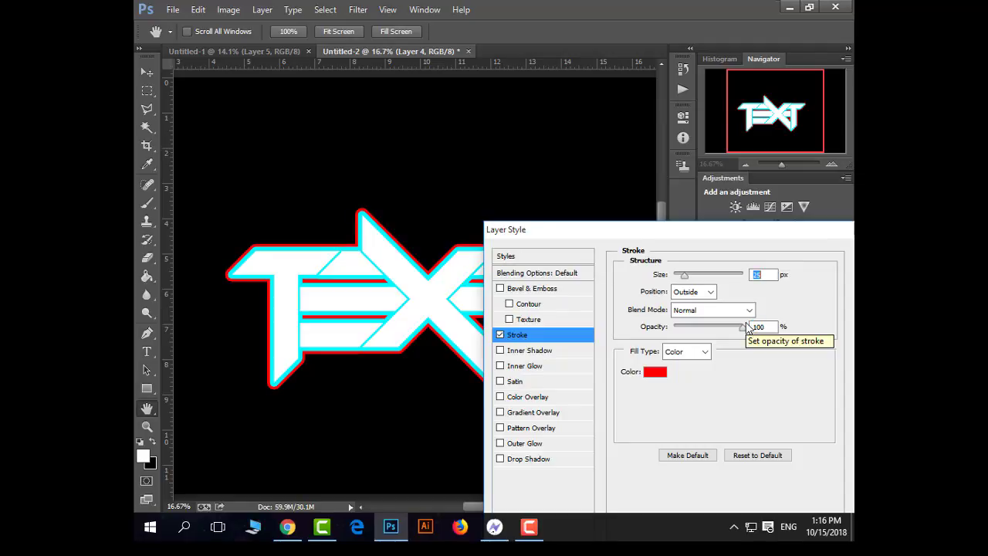
{"action": "key", "text": "Return"}
Set Layer 4's fill to 0% and merge it with Layer 3 into one logo layer.
{"action": "left_click", "coordinate": [843, 320]}
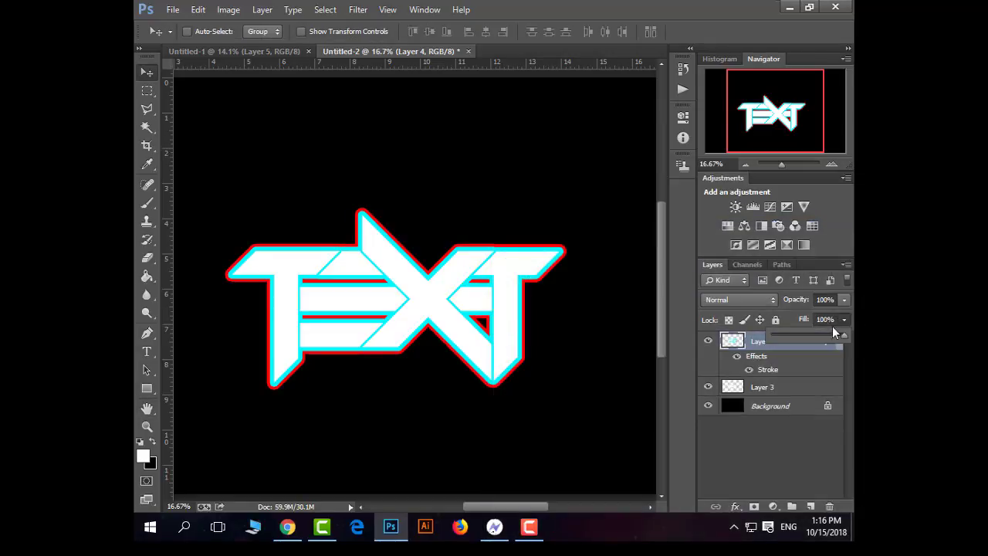
{"action": "left_click_drag", "start_coordinate": [812, 331], "coordinate": [768, 340]}
{"action": "key", "text": "ctrl+minus"}
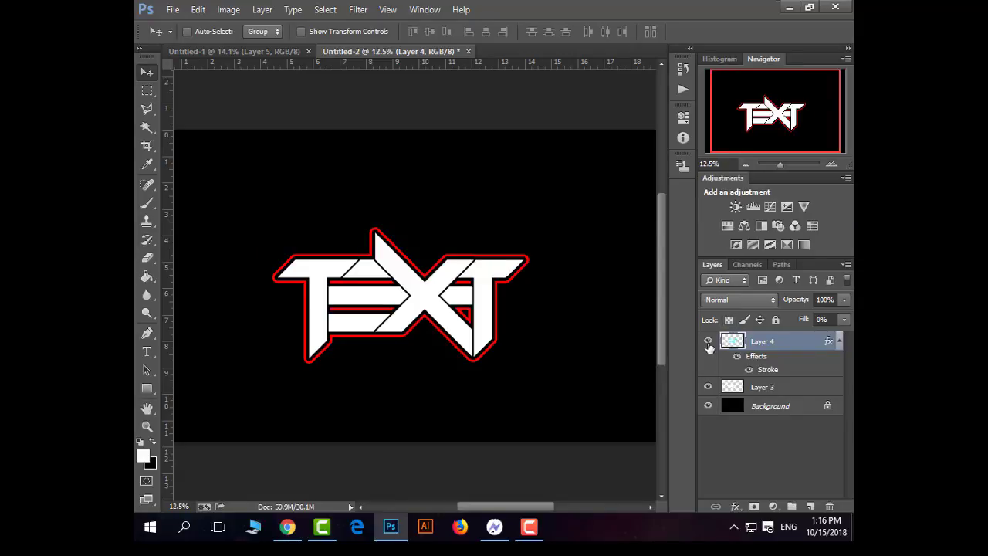
{"action": "key", "text": "ctrl+0"}
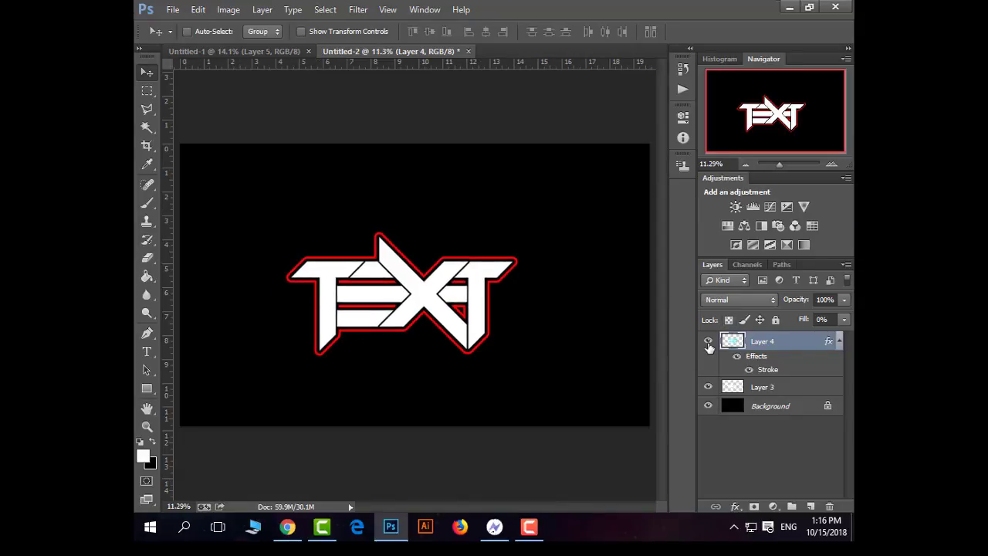
{"action": "left_click", "coordinate": [761, 386], "text": "shift"}
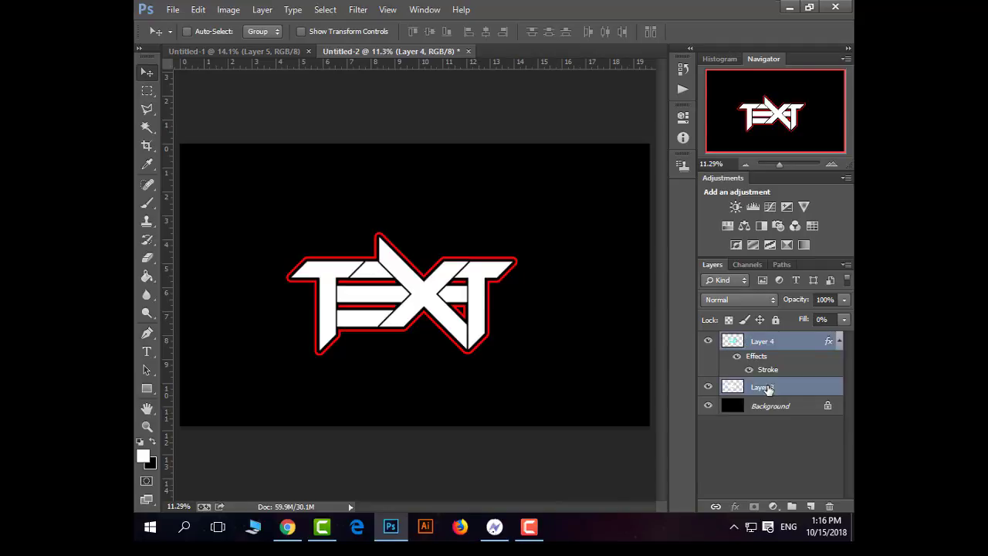
Scale the merged logo down to about 82.5% and position it near the centre of the canvas.
{"action": "left_click_drag", "start_coordinate": [437, 295], "coordinate": [461, 311]}
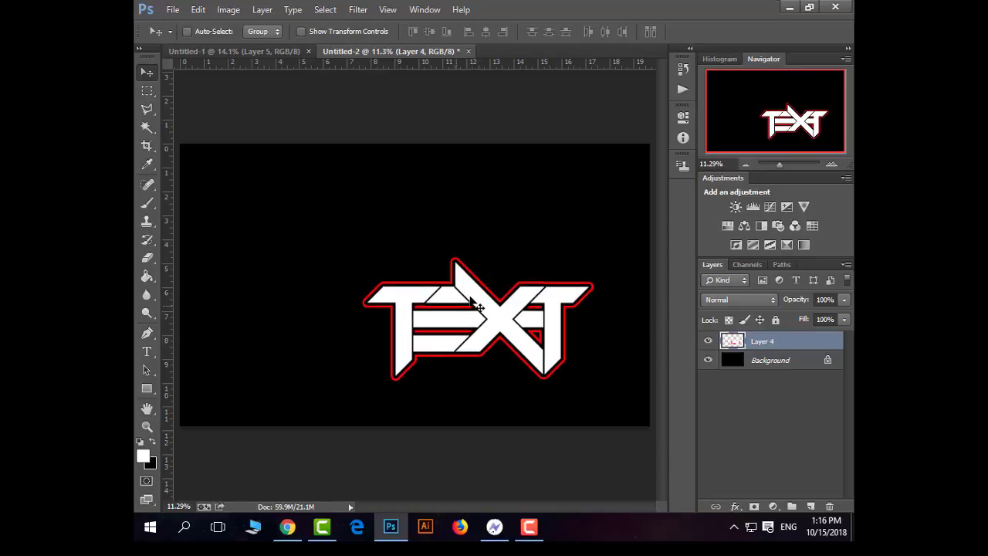
{"action": "key", "text": "ctrl+t"}
{"action": "mouse_move", "coordinate": [406, 272]}
{"action": "left_mouse_down"}
{"action": "mouse_move", "coordinate": [394, 260]}
{"action": "mouse_move", "coordinate": [412, 254]}
{"action": "left_mouse_up"}
{"action": "left_click_drag", "start_coordinate": [531, 228], "coordinate": [506, 239]}
{"action": "key", "text": "ctrl+z"}
{"action": "key", "text": "Return"}
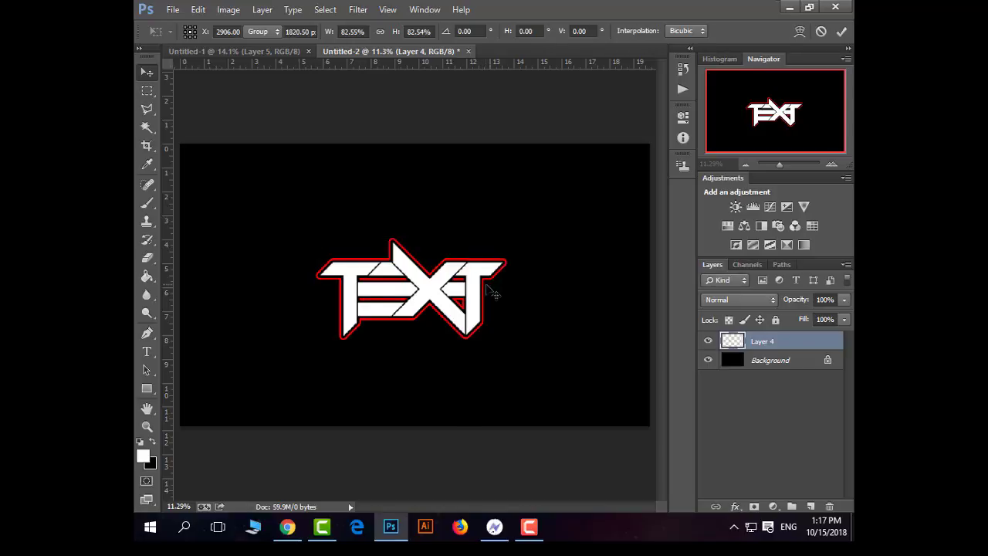
{"action": "left_click_drag", "start_coordinate": [479, 279], "coordinate": [473, 275]}
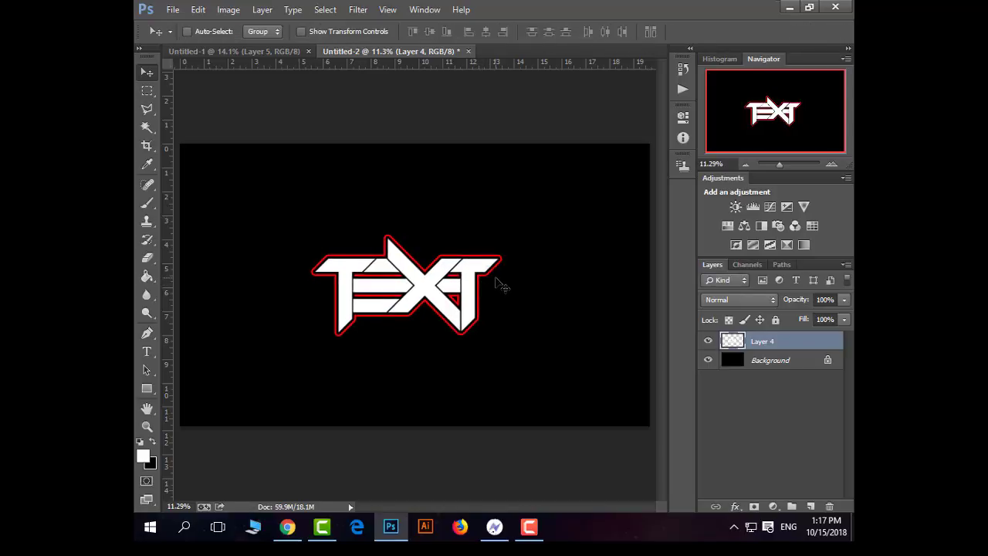
Hide the panels and view the outlined logo enlarged.
{"action": "key", "text": "Tab"}
{"action": "key", "text": "ctrl+plus"}
{"action": "key", "text": "ctrl+plus"}
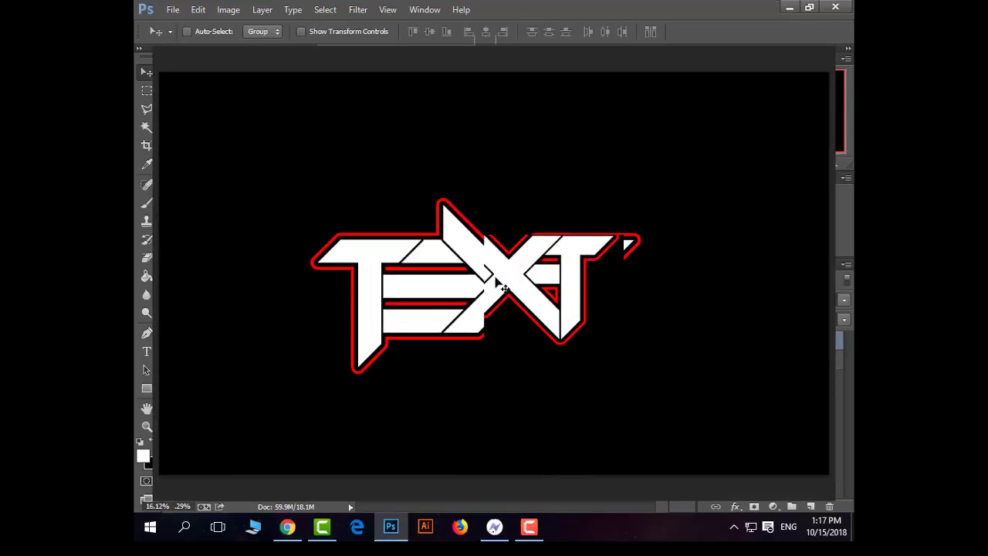